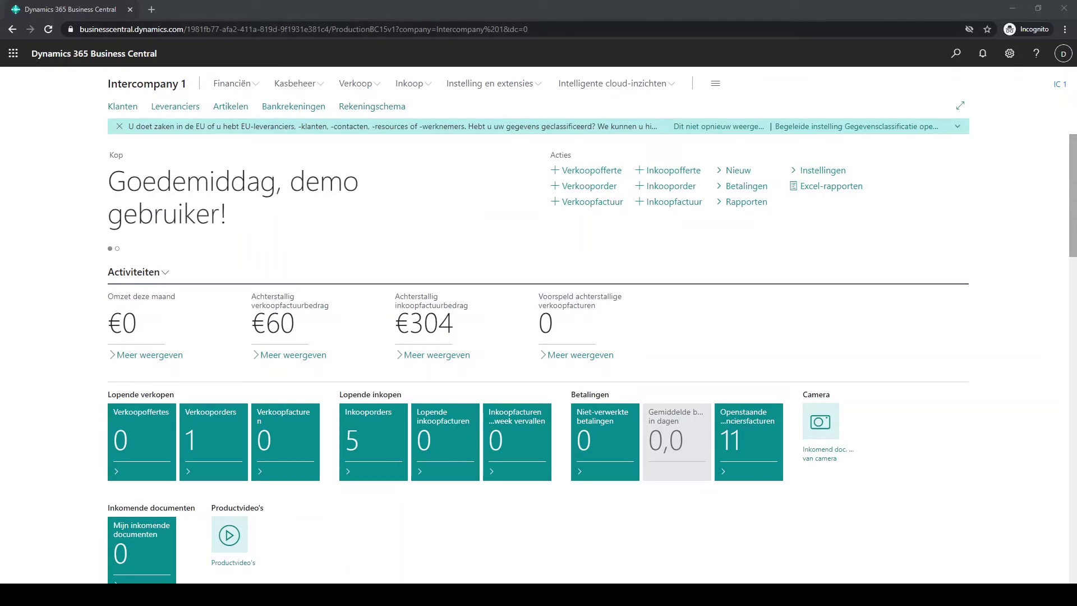
# Examine the IC partner code and IC inbox settings in the expanded Communicatie section of the Bedrijfsgegevens, then return to the home page
pyautogui.click(1010, 54)
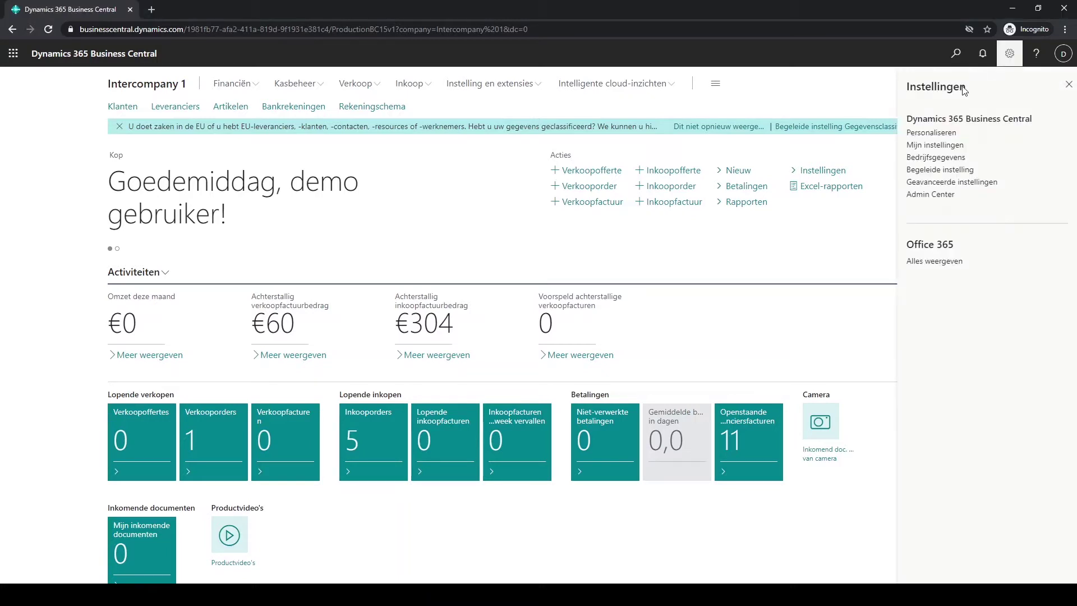
pyautogui.click(935, 157)
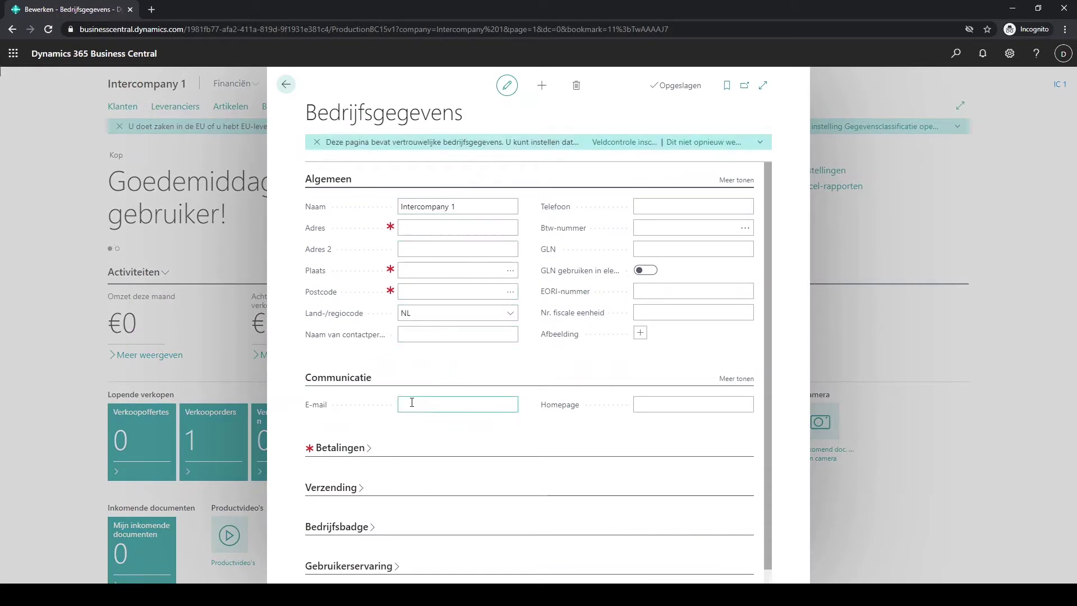
pyautogui.click(746, 380)
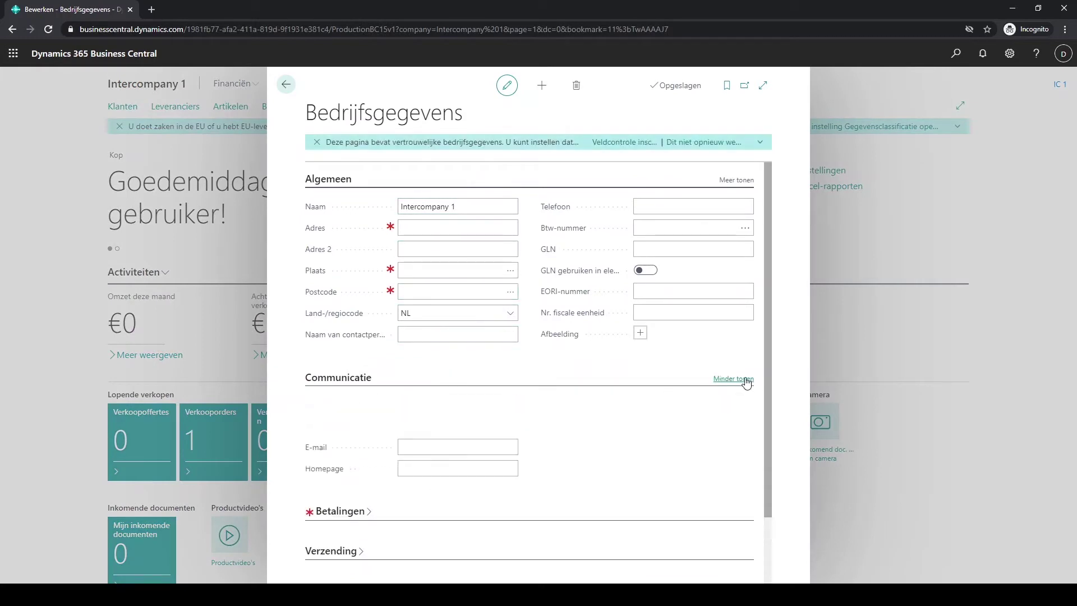
pyautogui.click(681, 405)
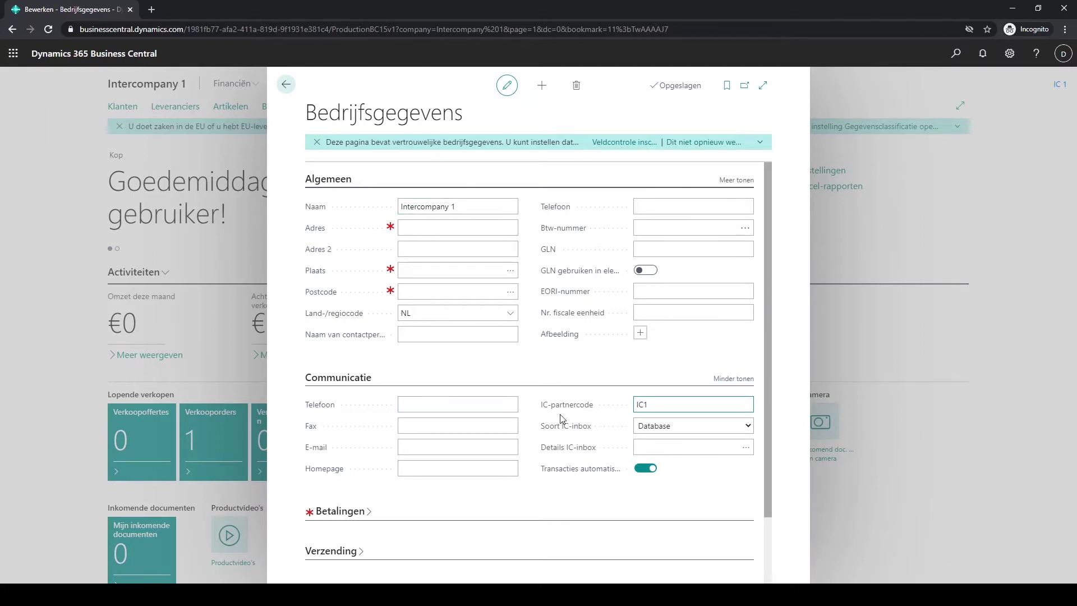
pyautogui.doubleClick(671, 403)
pyautogui.click(660, 403)
pyautogui.moveTo(562, 474)
pyautogui.click(293, 84)
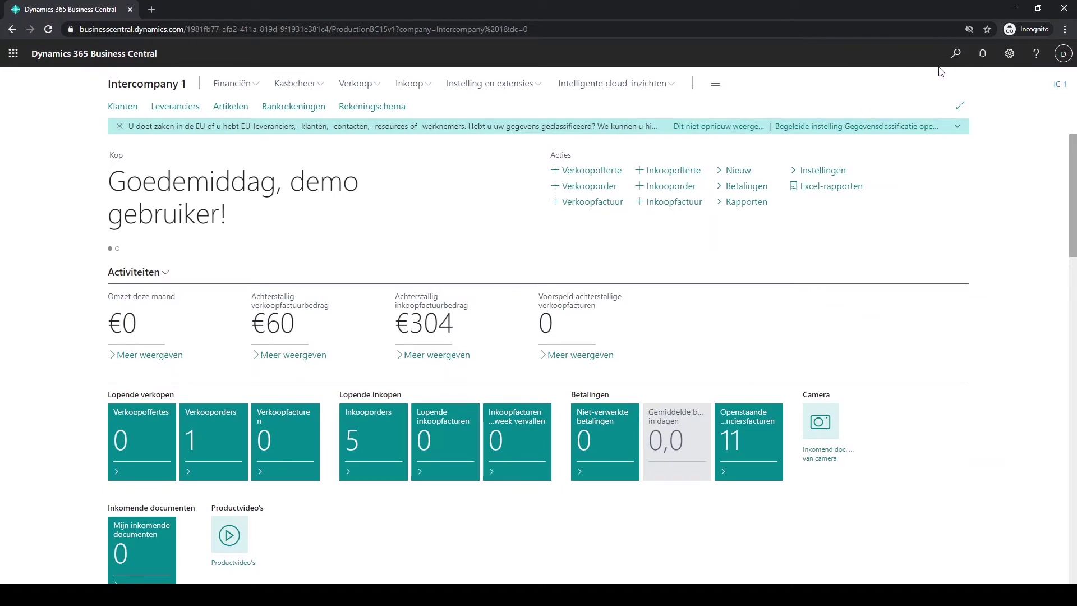
# Find the IC-partners list, open partner IC2 for editing and expand its Inkooptransactie section
pyautogui.click(954, 56)
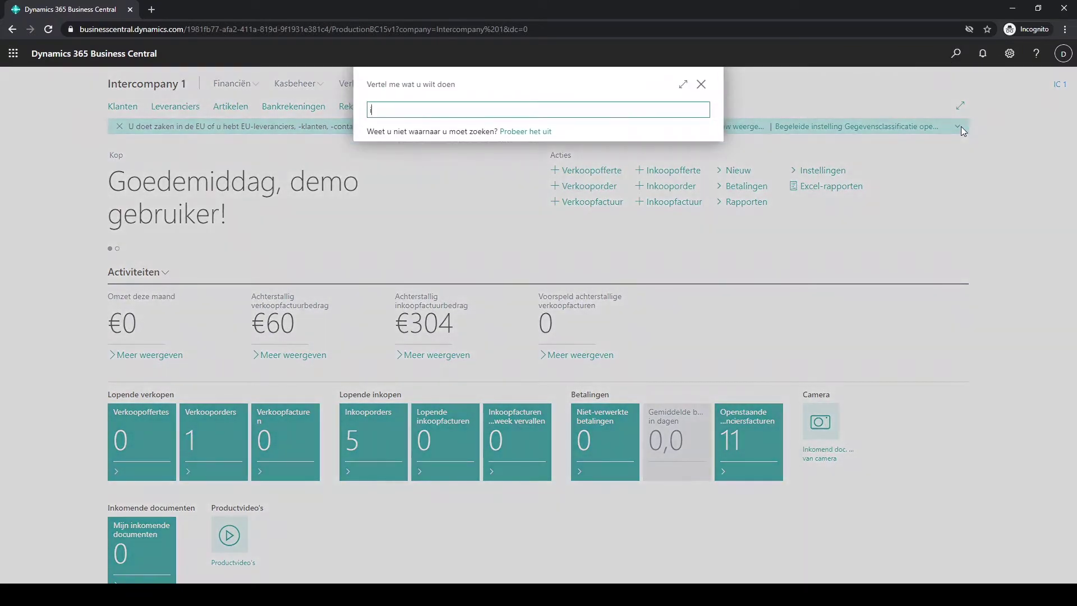
pyautogui.write('ic partnerkar')
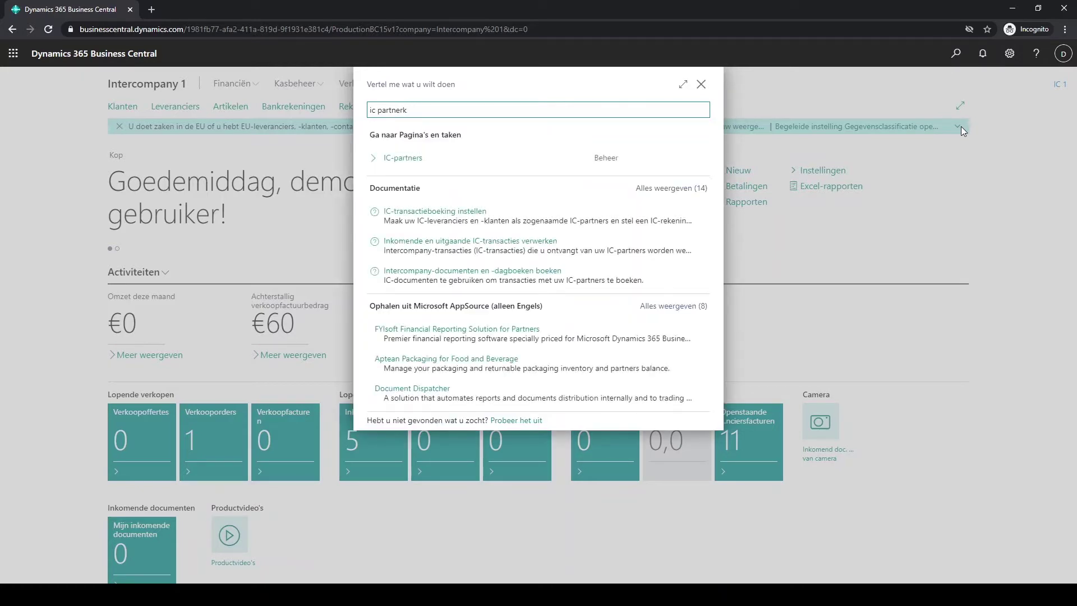
pyautogui.click(416, 162)
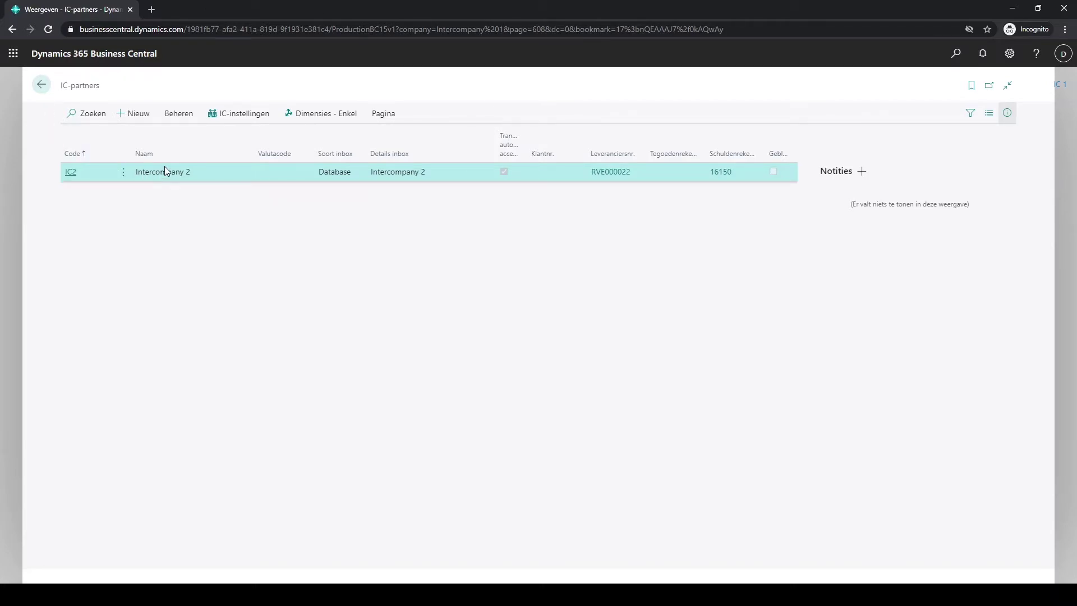
pyautogui.click(179, 113)
pyautogui.click(104, 137)
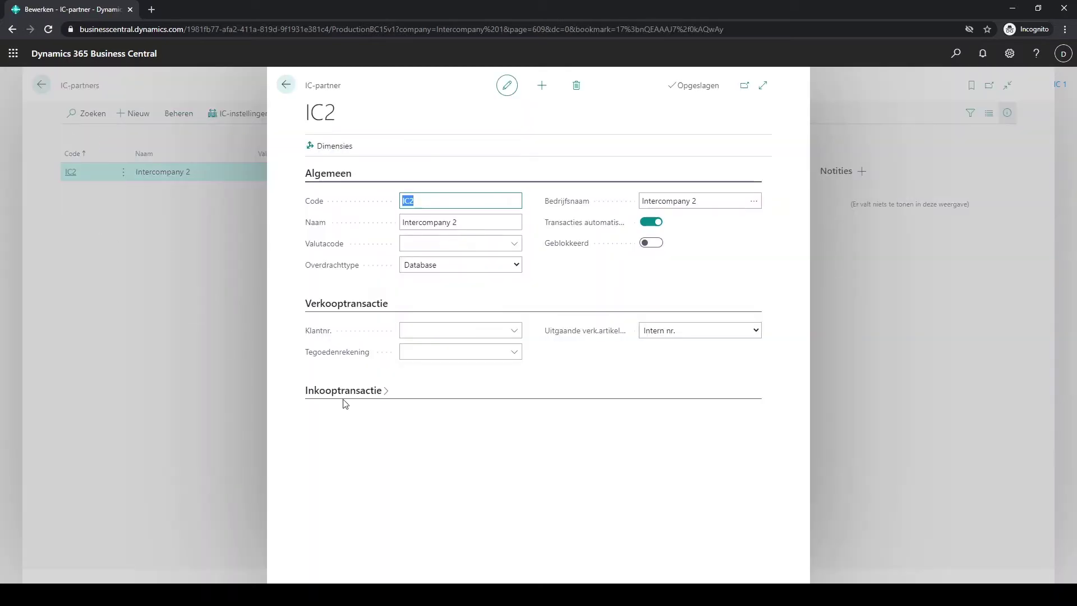
pyautogui.click(350, 396)
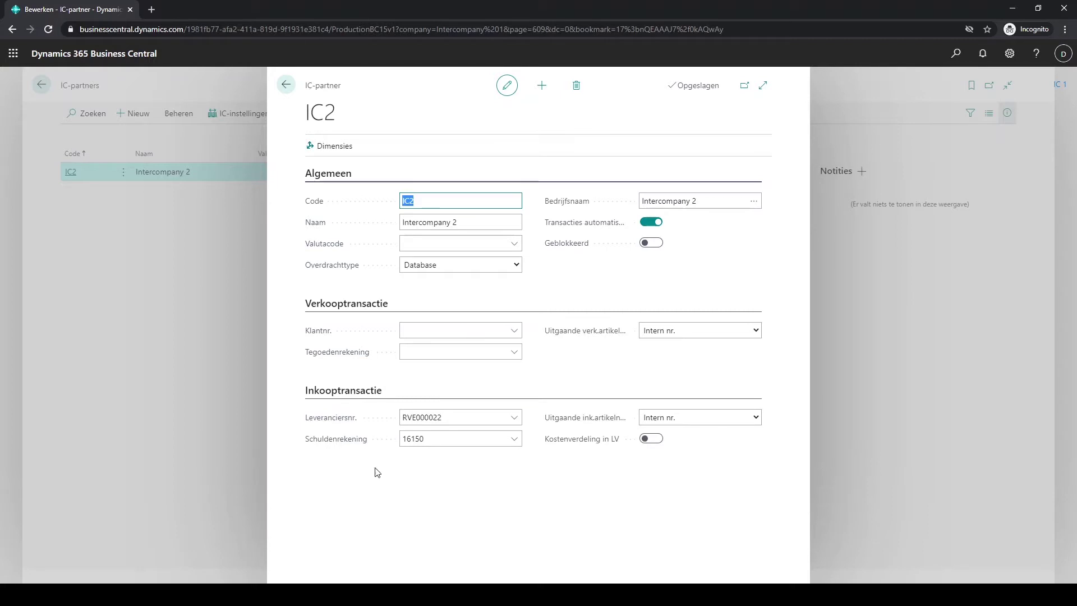
# Select vendor Intercompany 2 as the Leveranciersnr. in partner IC2's Inkooptransactie section
pyautogui.click(462, 418)
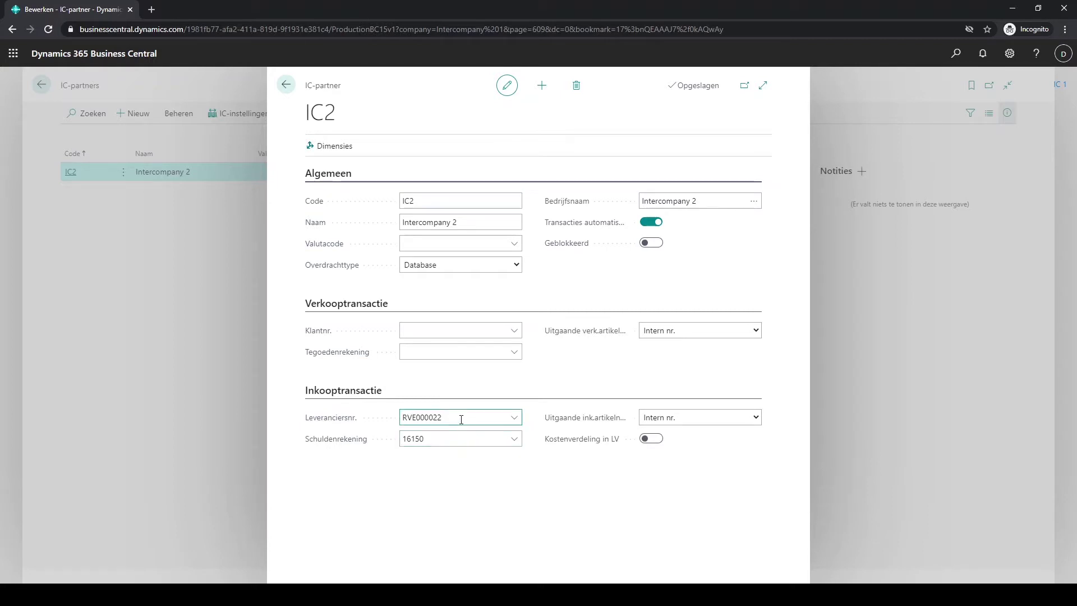
pyautogui.click(514, 419)
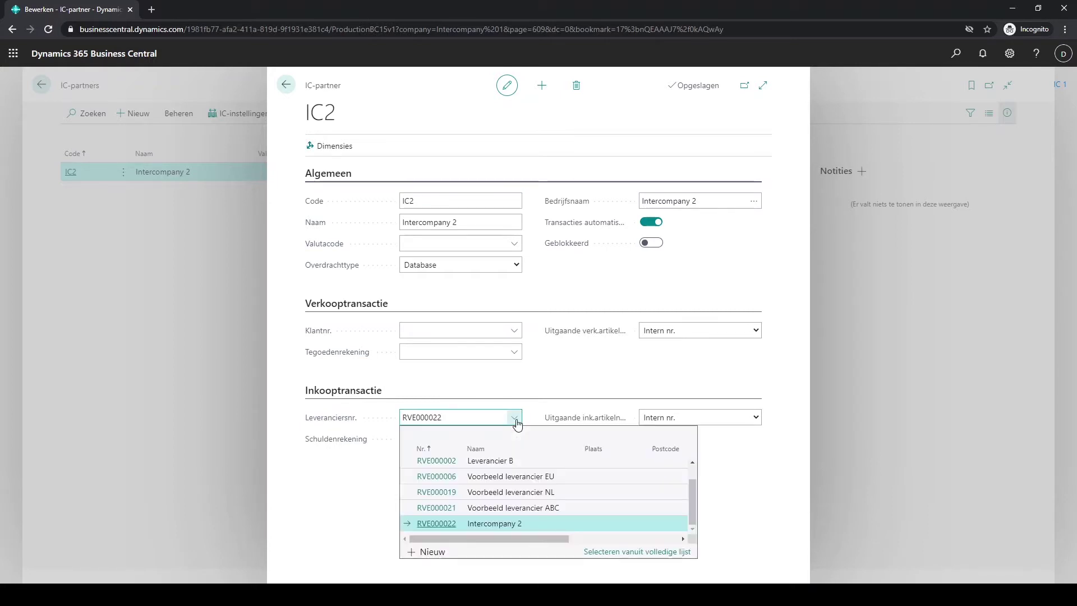
pyautogui.click(513, 524)
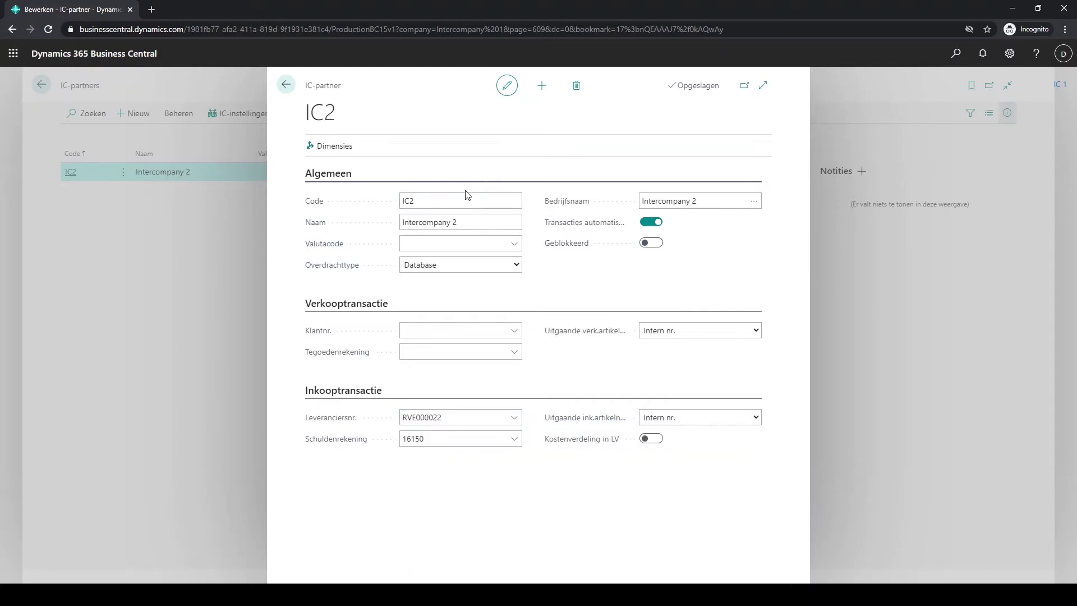
# Review partner IC2's code, name, transfer type and selectable companies without changing them, then return to the IC-partners list
pyautogui.click(419, 201)
pyautogui.click(429, 203)
pyautogui.click(429, 224)
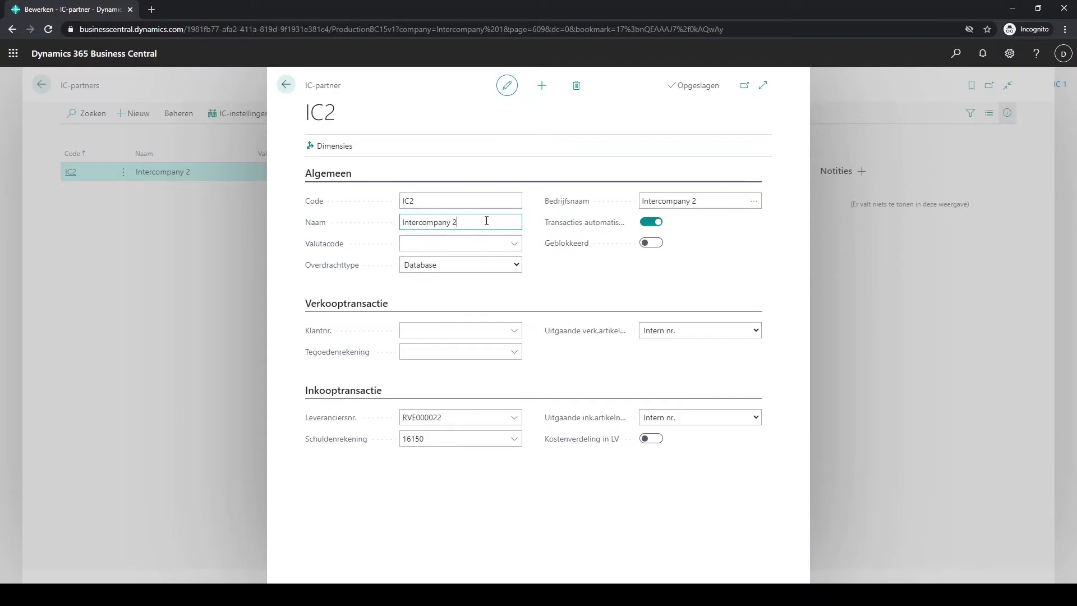
pyautogui.moveTo(483, 221); pyautogui.dragTo(387, 222)
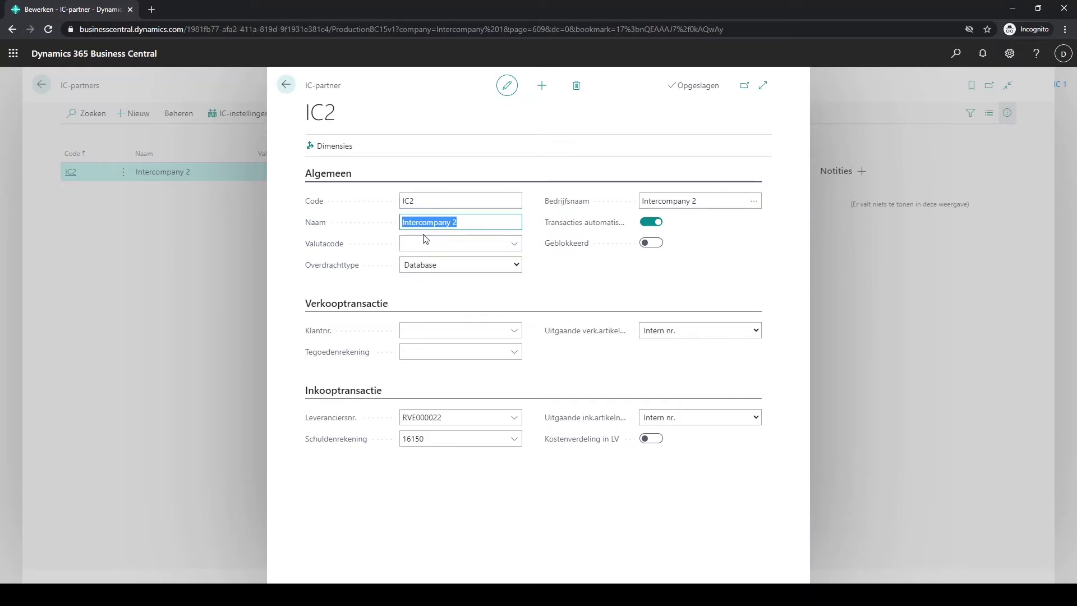
pyautogui.click(456, 270)
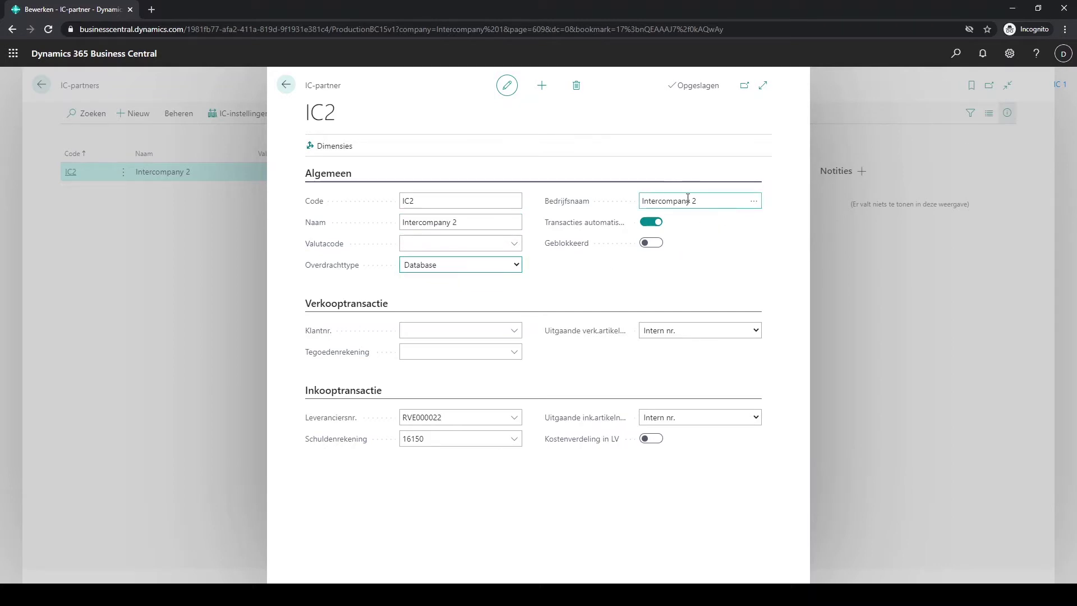
pyautogui.click(712, 201)
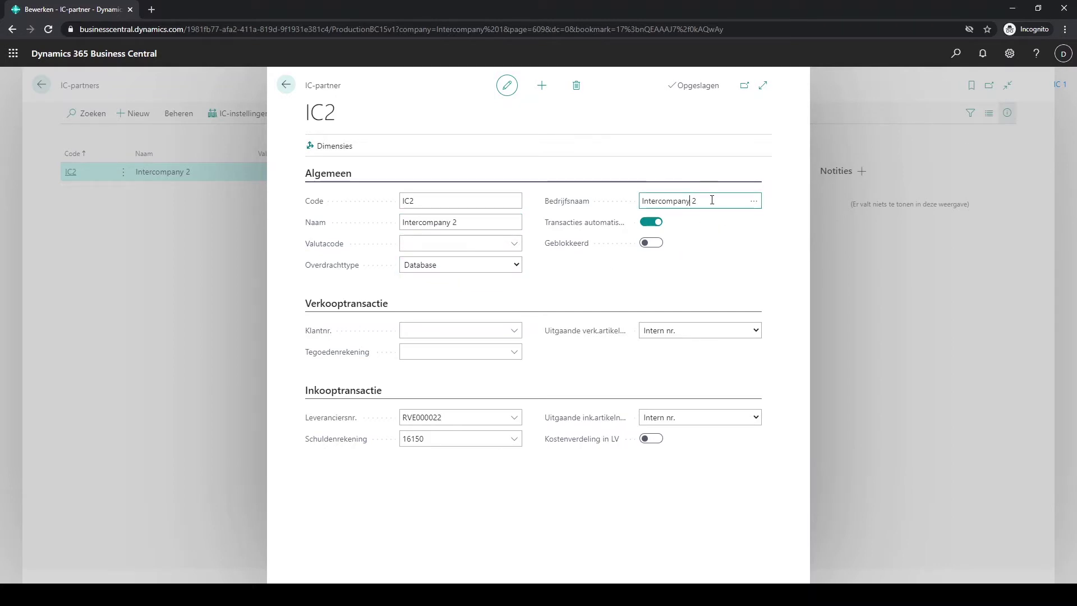
pyautogui.click(755, 202)
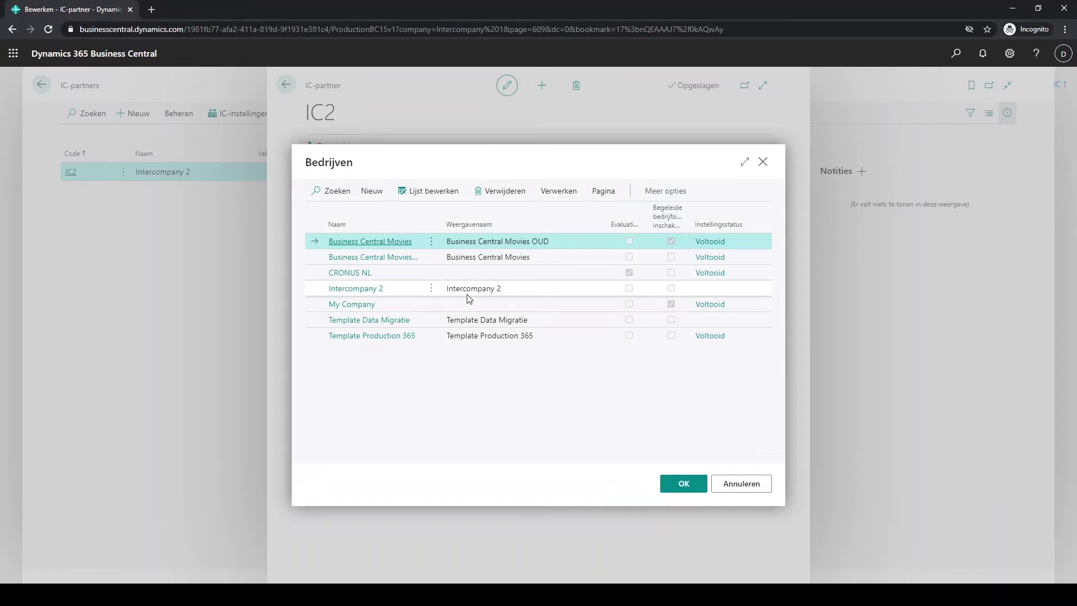
pyautogui.click(731, 484)
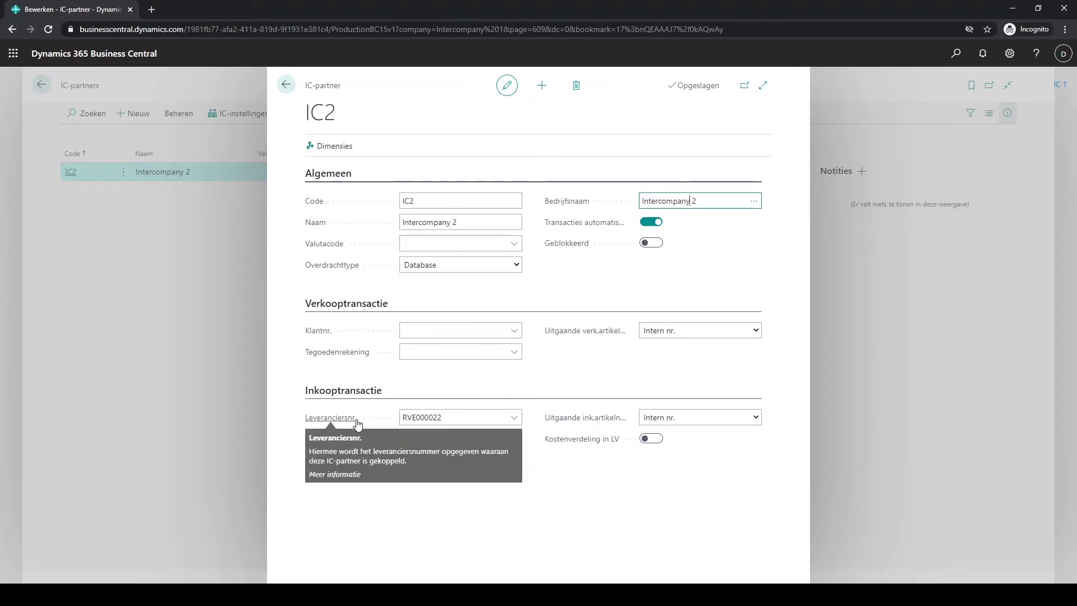
pyautogui.click(287, 91)
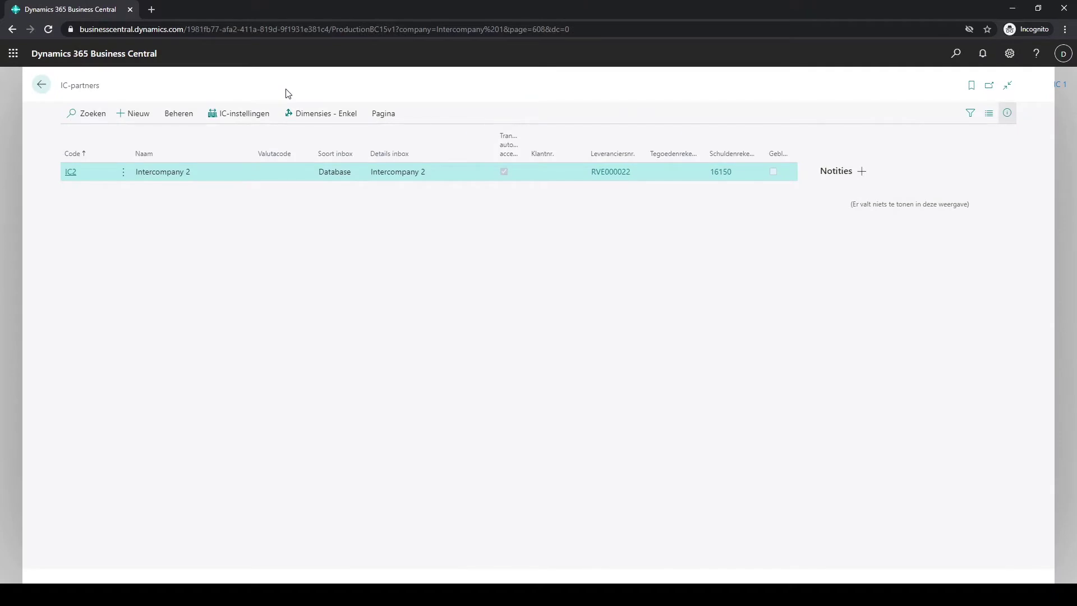
# Search for "rekeningschema" and open the IC-rekeningschema in the expanded view
pyautogui.click(955, 56)
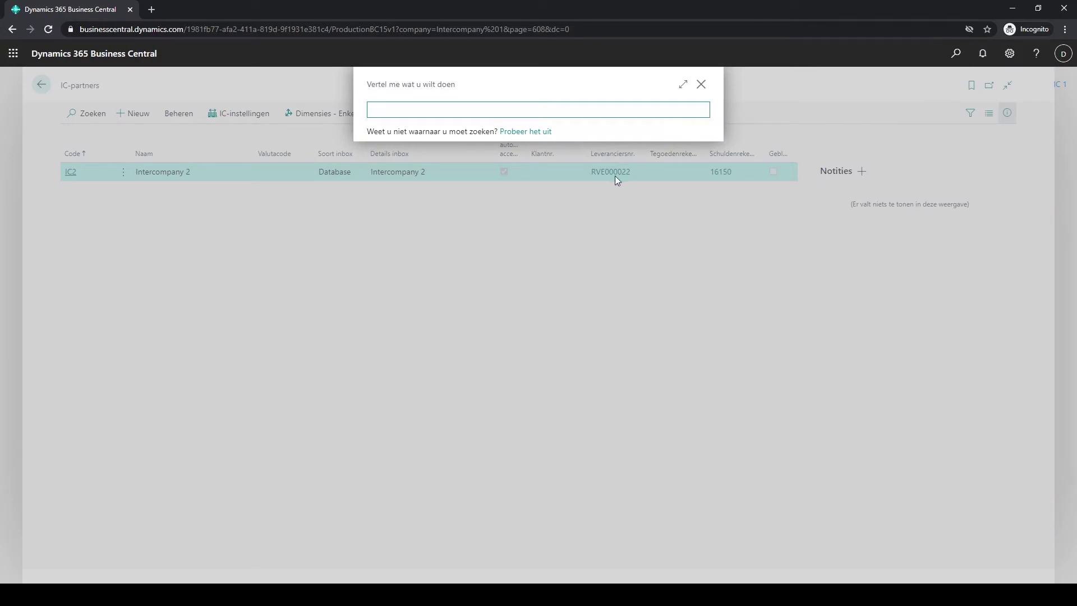
pyautogui.write('rekeningschema')
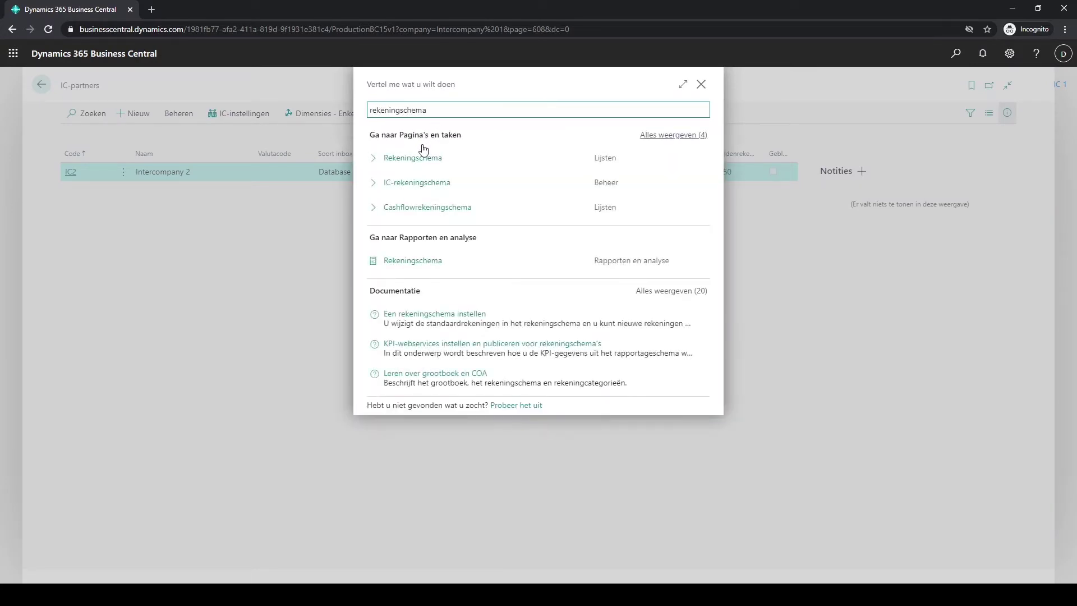
pyautogui.click(411, 183)
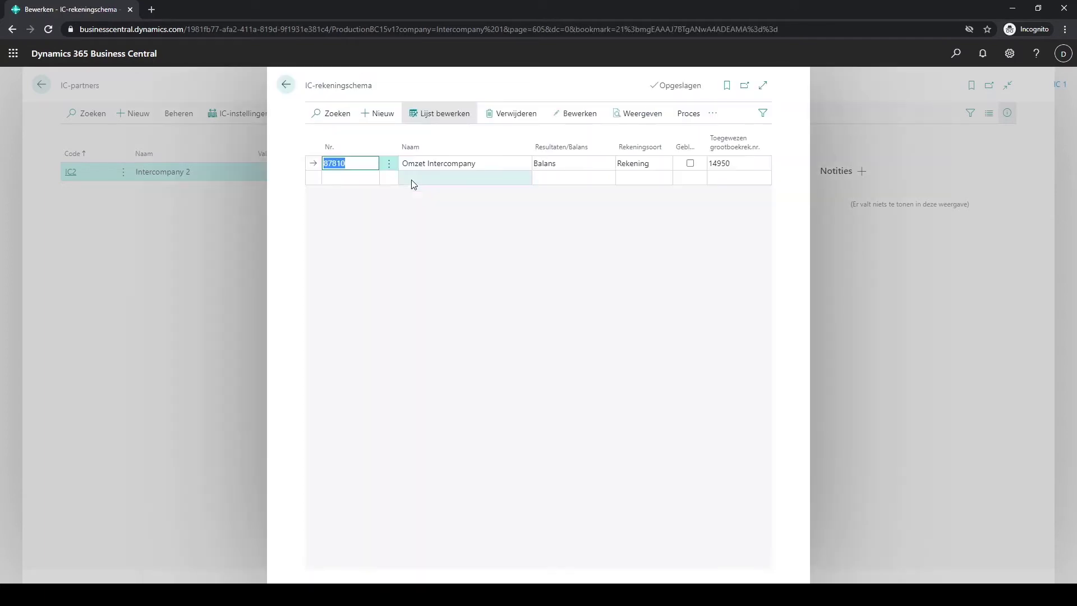
pyautogui.click(762, 88)
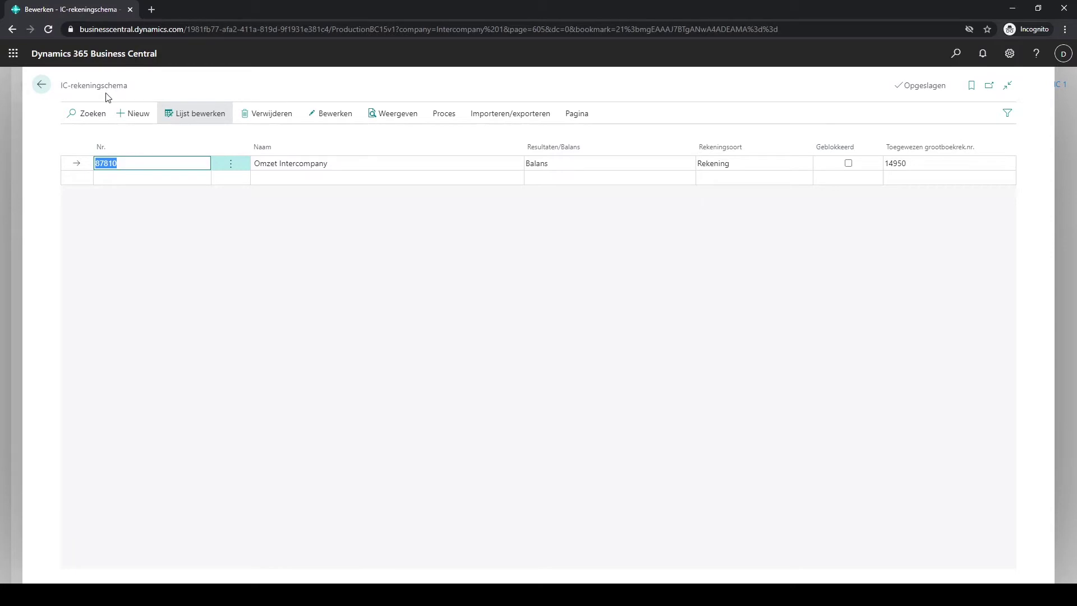
# Check which general ledger account is assigned to IC account Omzet Intercompany, then return to the home page
pyautogui.click(152, 160)
pyautogui.click(87, 164)
pyautogui.click(920, 158)
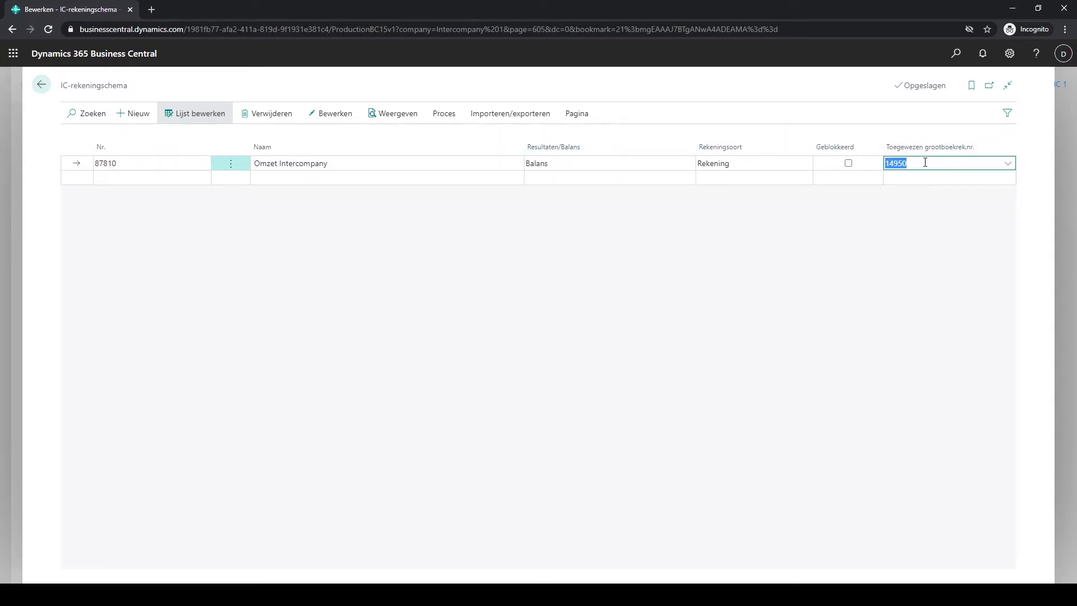
pyautogui.click(1009, 163)
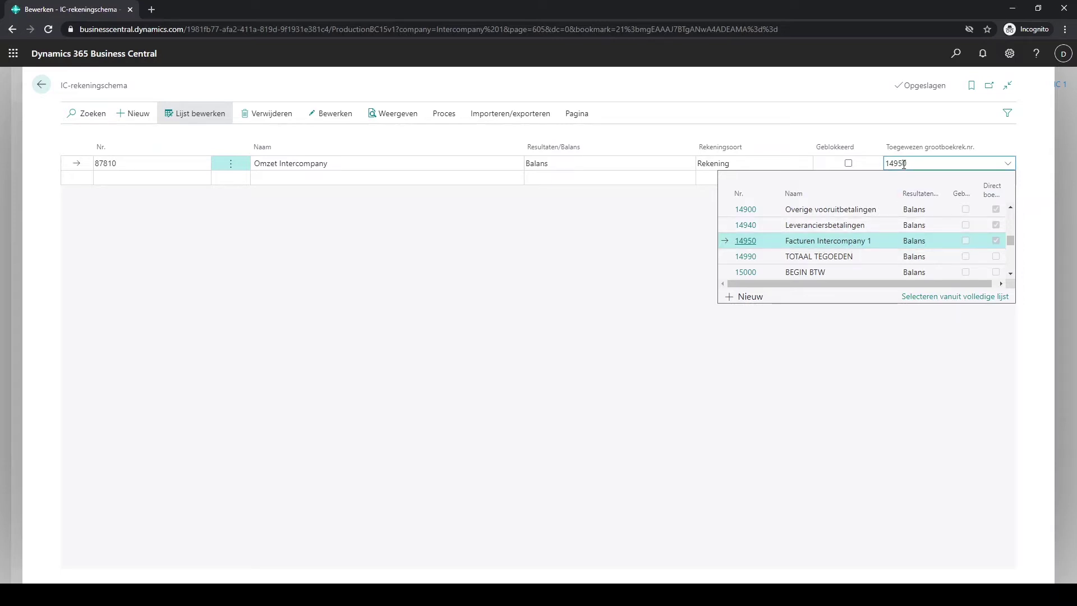
pyautogui.click(574, 215)
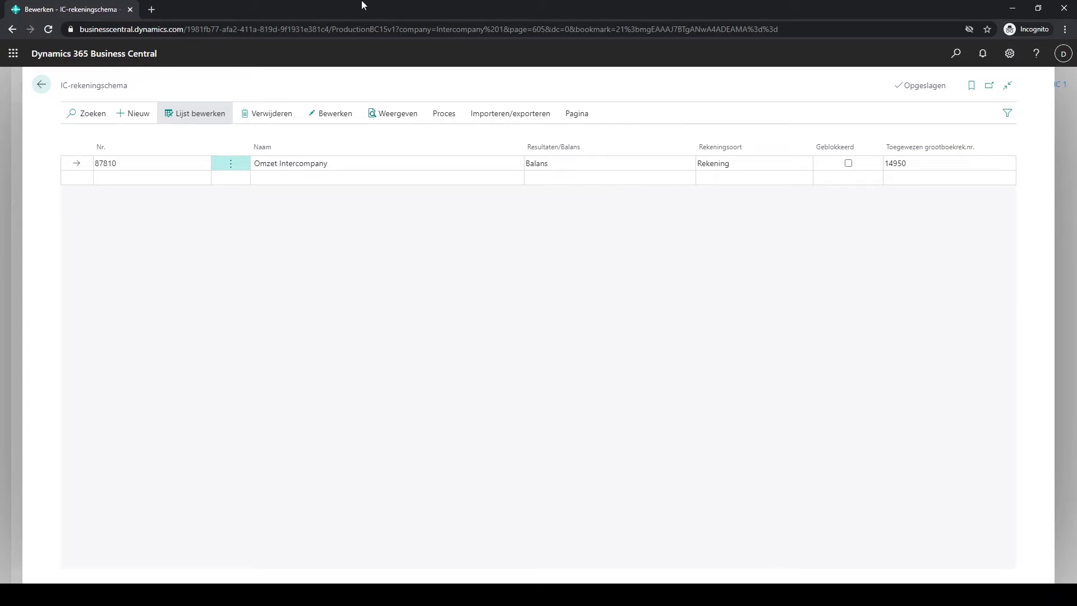
pyautogui.click(46, 87)
pyautogui.click(42, 86)
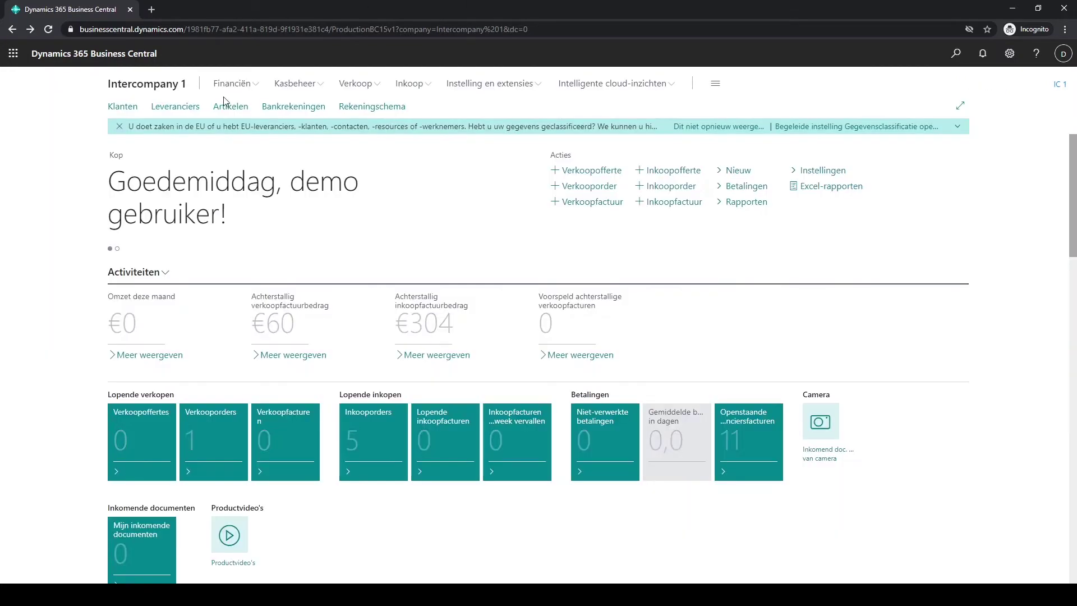
# Look up account 14950 in the financial Rekeningschema and check its default IC partner ledger account
pyautogui.click(231, 84)
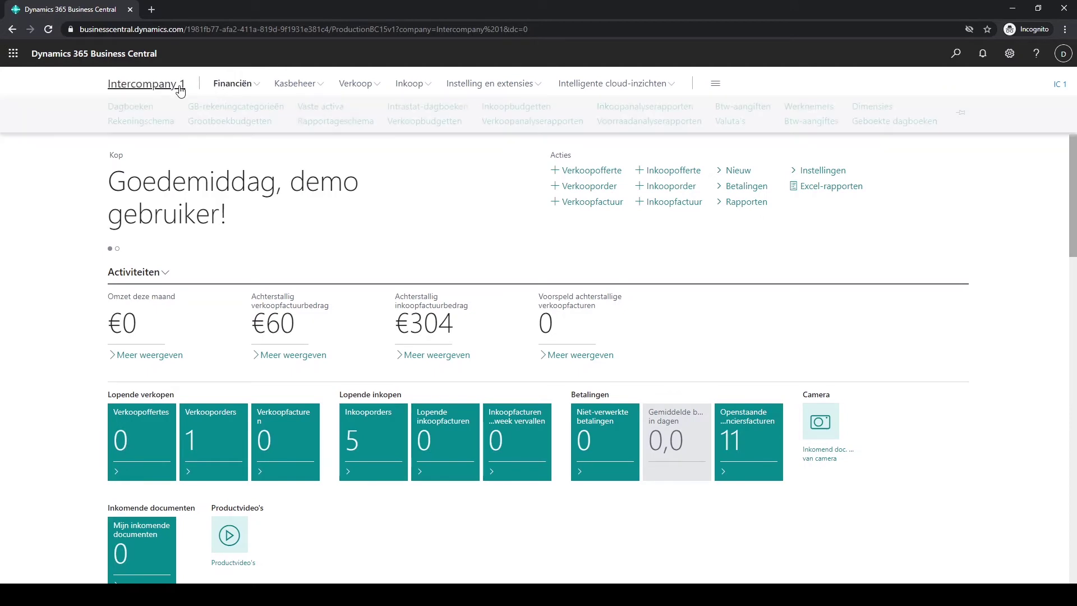
pyautogui.click(139, 124)
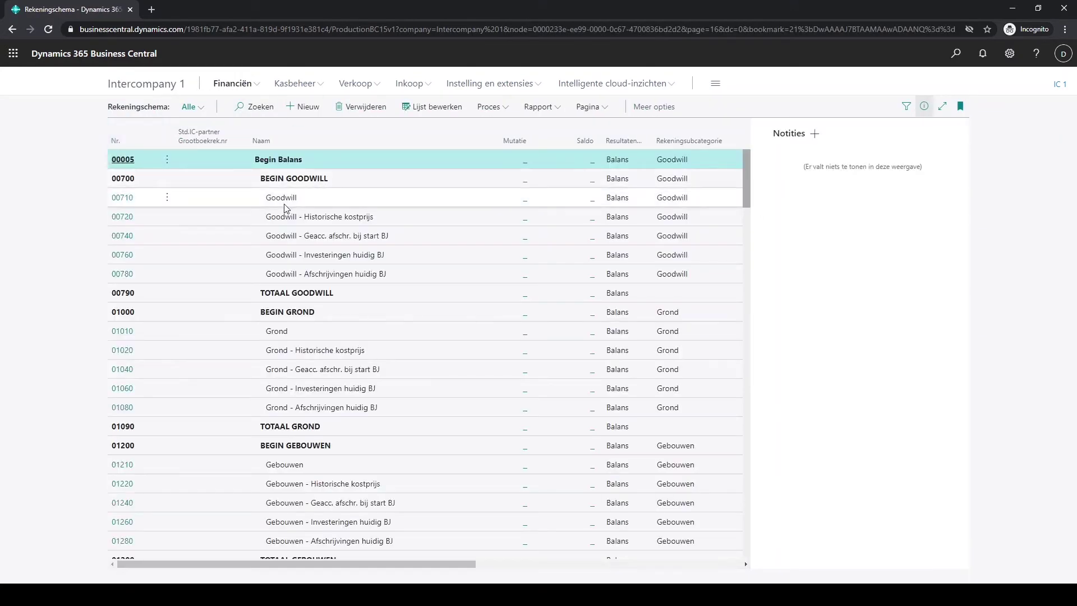
pyautogui.click(239, 107)
pyautogui.write('14950')
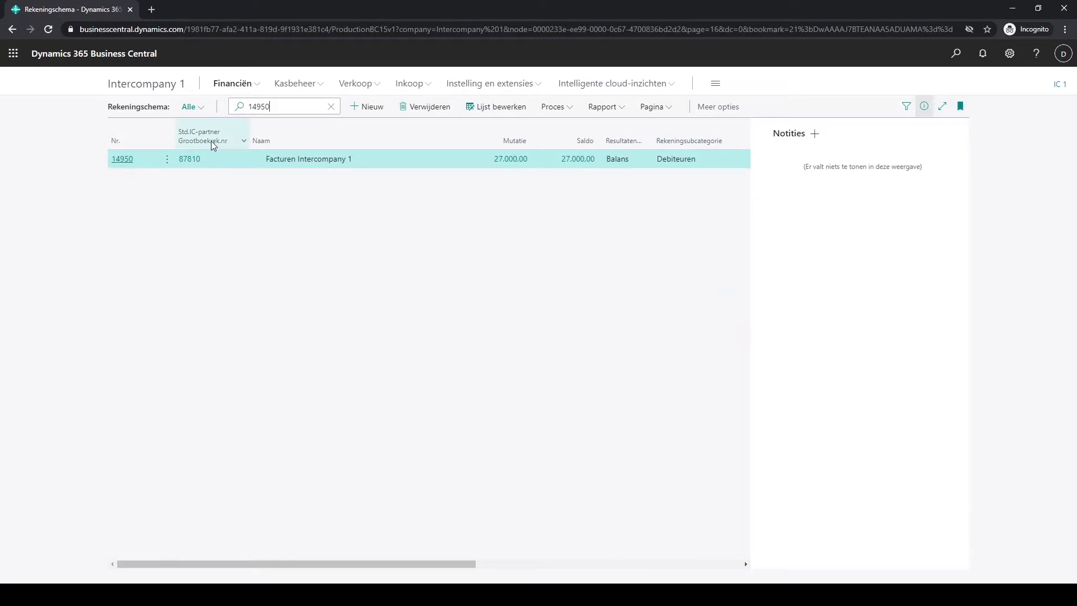
pyautogui.moveTo(211, 140)
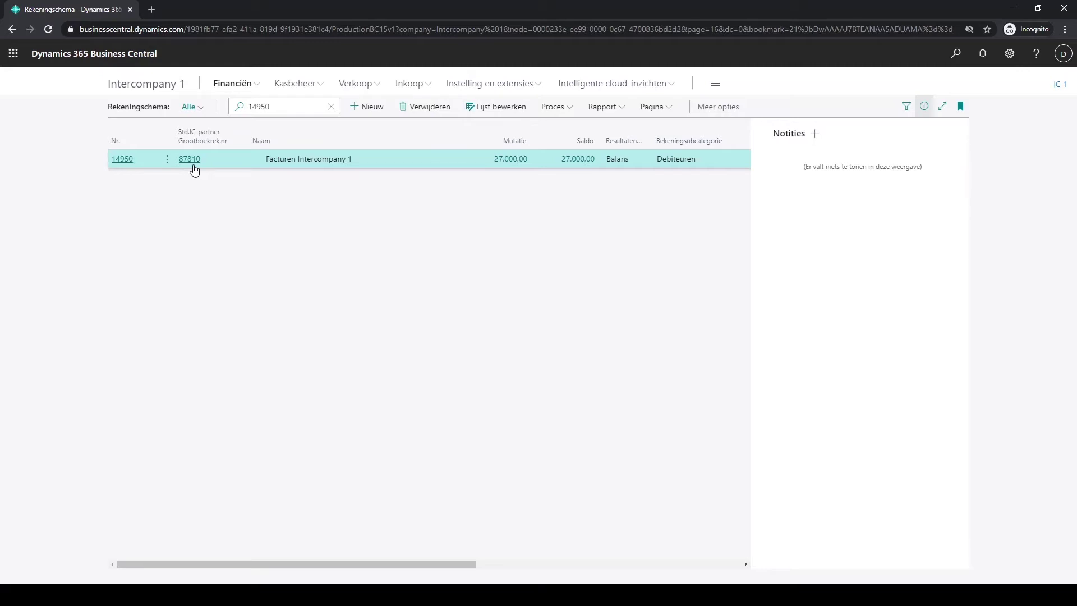
# Switch the active company to Intercompany 2 in the personal settings
pyautogui.click(1009, 59)
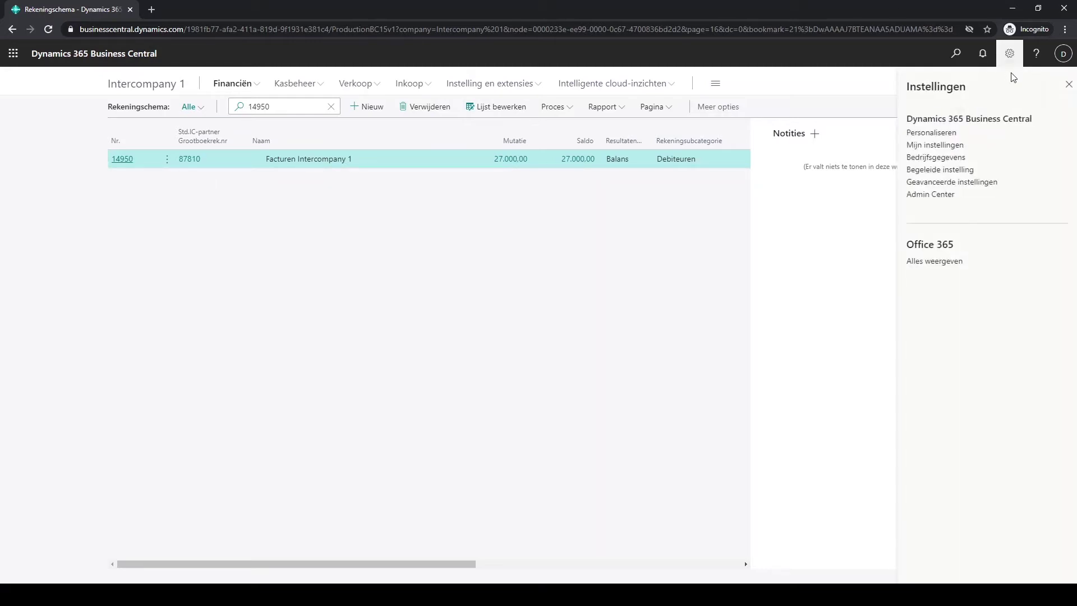
pyautogui.click(942, 146)
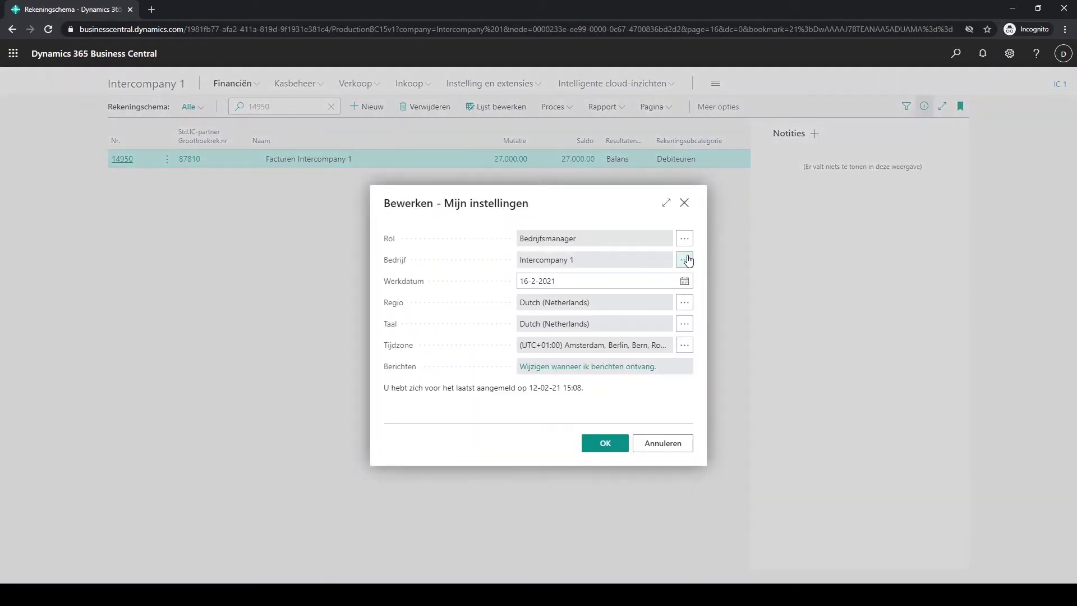
pyautogui.click(686, 258)
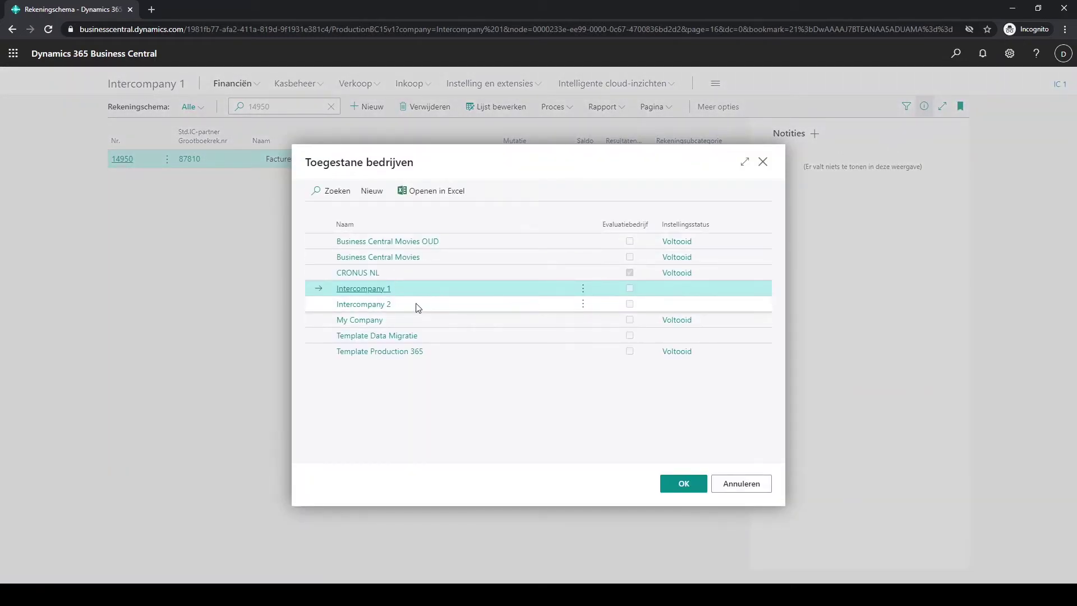
pyautogui.click(415, 307)
pyautogui.click(683, 483)
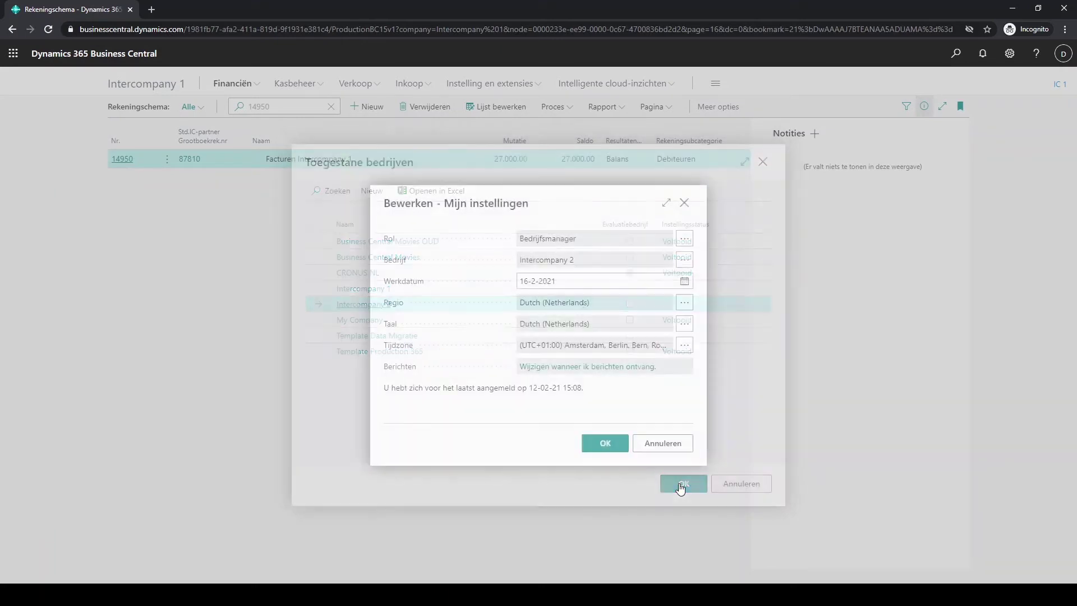
pyautogui.click(605, 443)
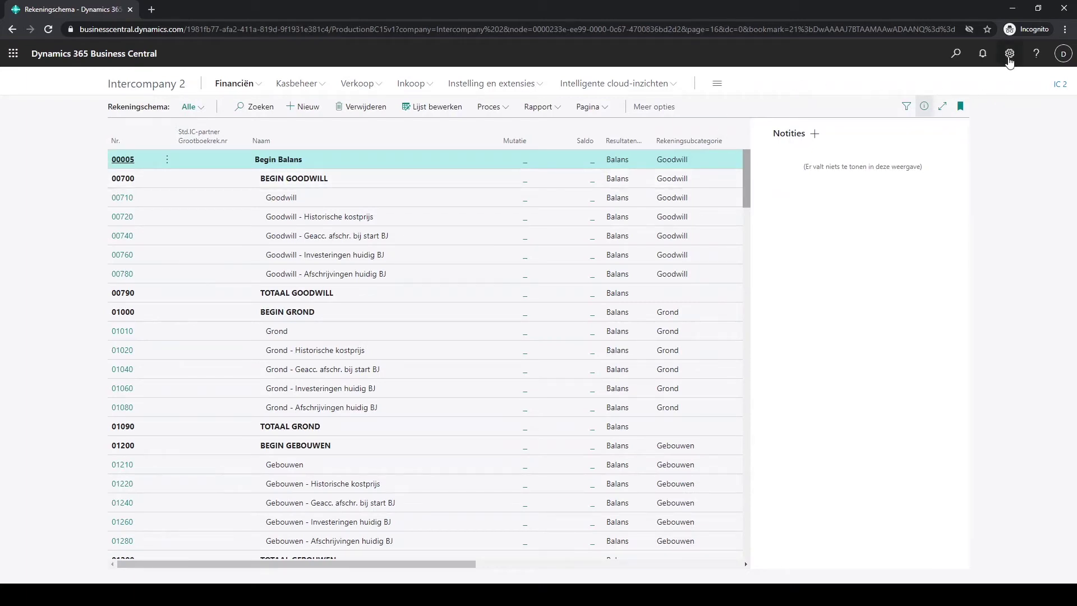
# Review Intercompany 2's IC partner code, inbox type and automatic transaction sending in Bedrijfsgegevens, then return to the Rekeningschema
pyautogui.click(1010, 55)
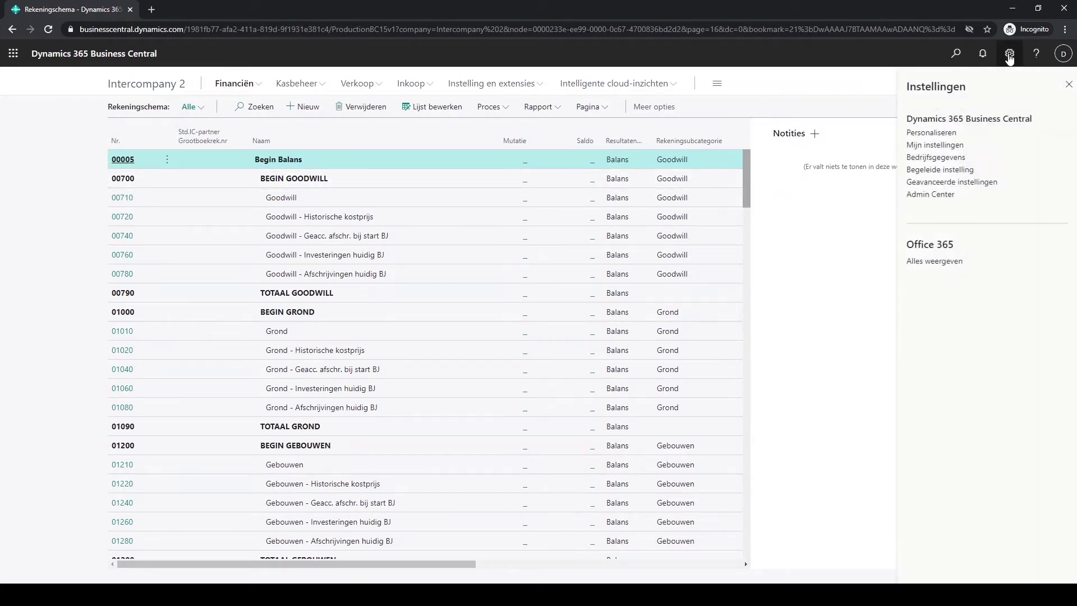
pyautogui.click(935, 160)
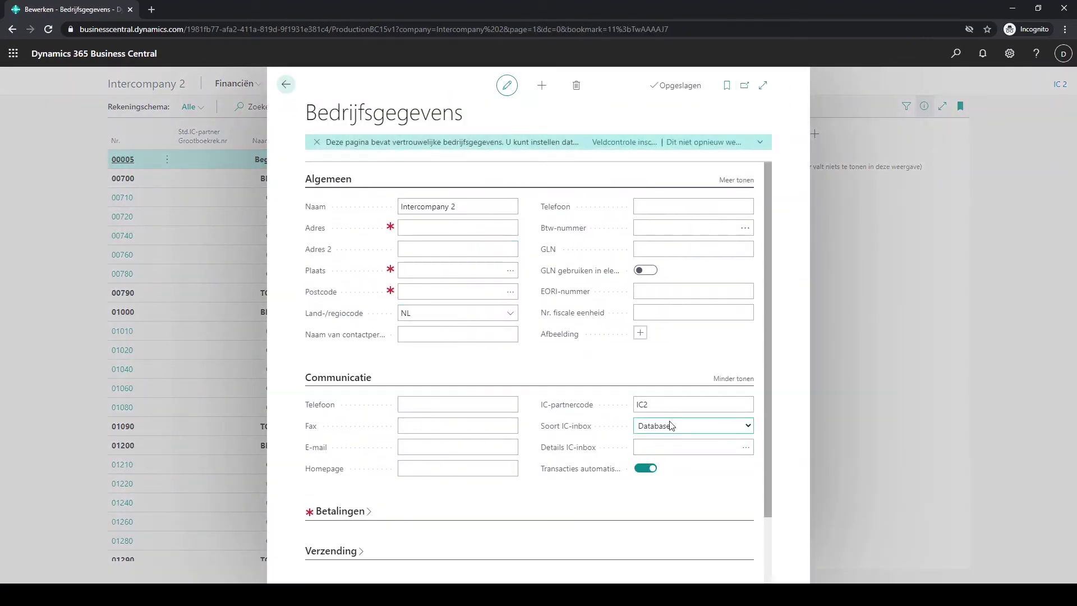
pyautogui.click(656, 401)
pyautogui.doubleClick(657, 402)
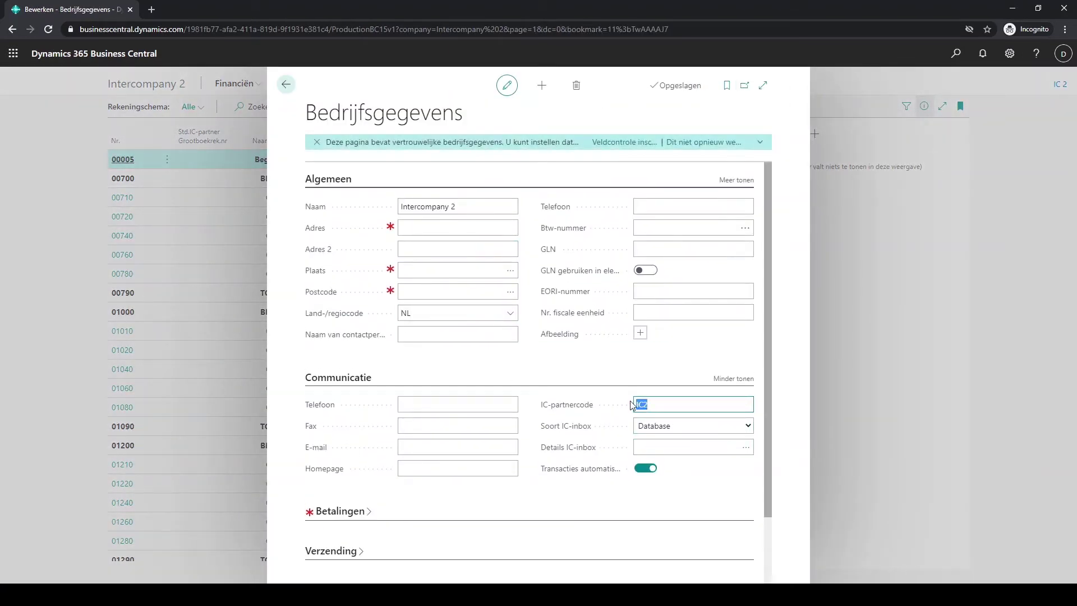
pyautogui.click(662, 404)
pyautogui.moveTo(587, 476)
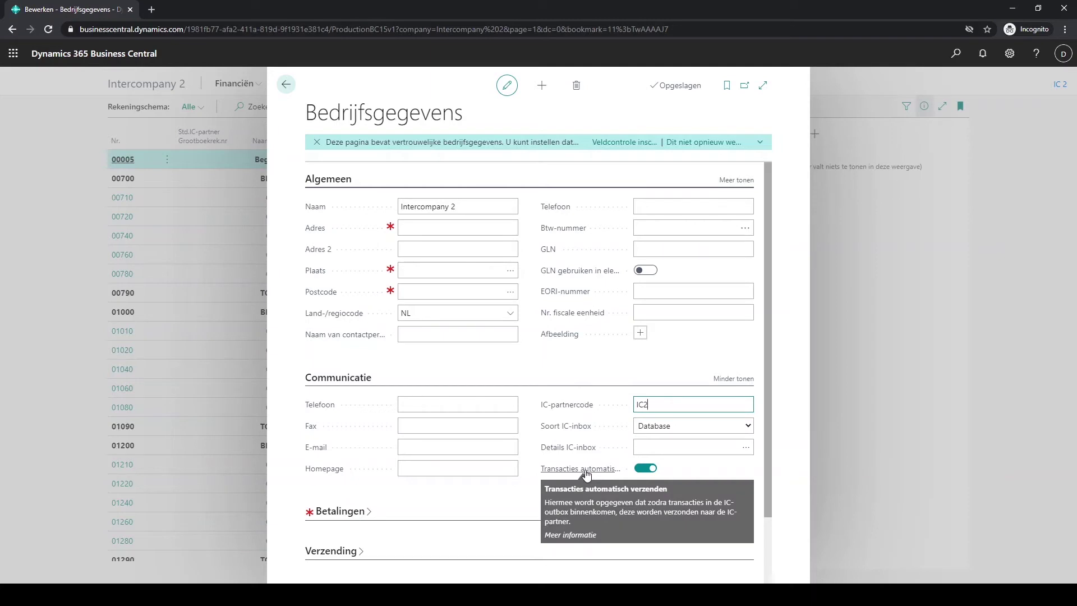
pyautogui.click(286, 87)
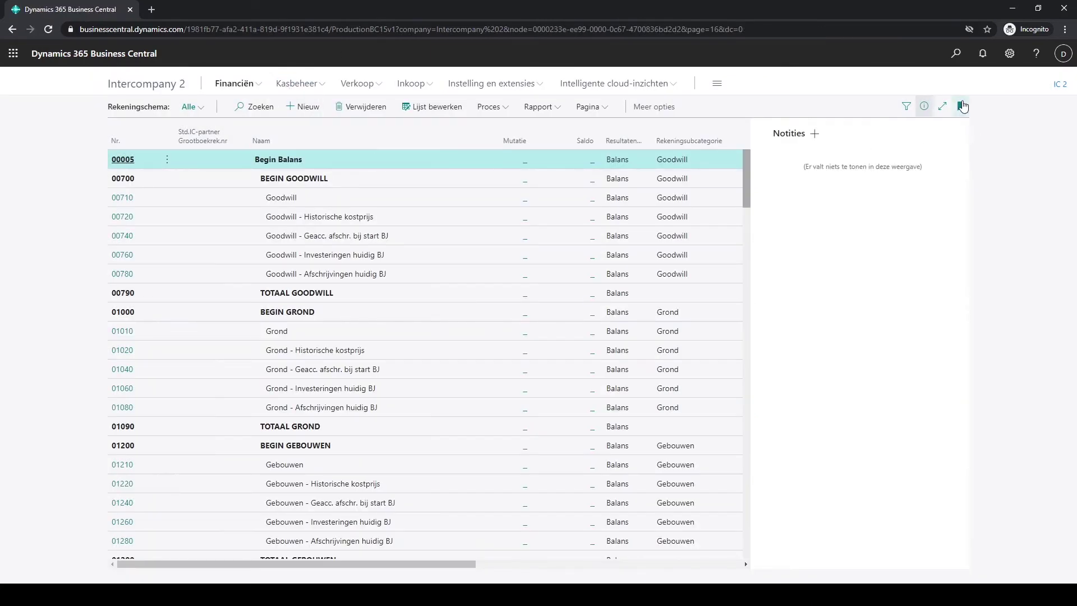
# Search for "ic partners" and open the IC-partners list of Intercompany 2
pyautogui.click(957, 54)
pyautogui.write('ic ')
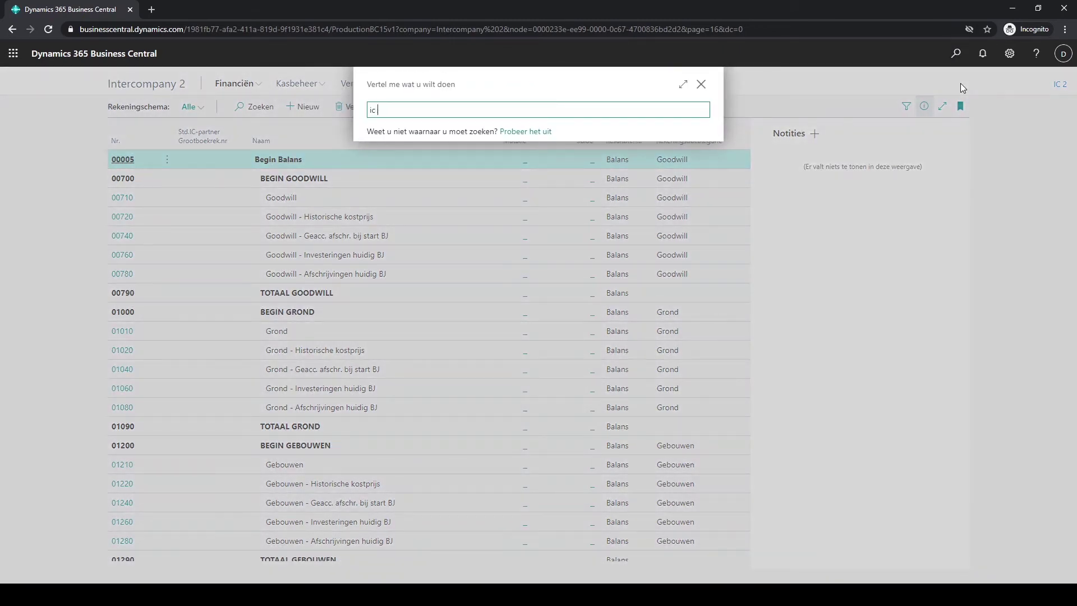
pyautogui.write('partners')
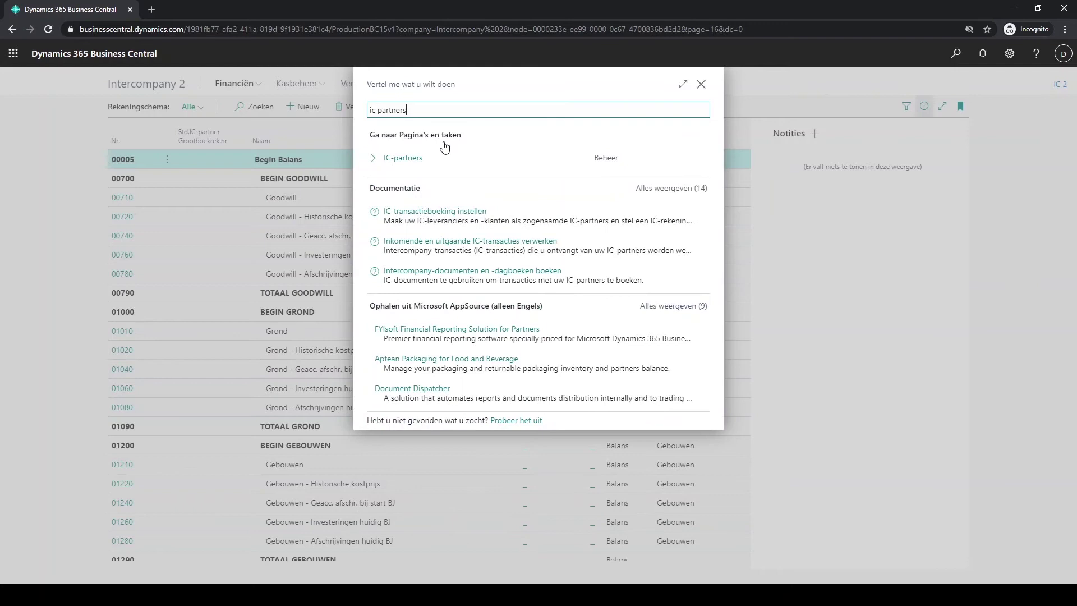
pyautogui.click(404, 158)
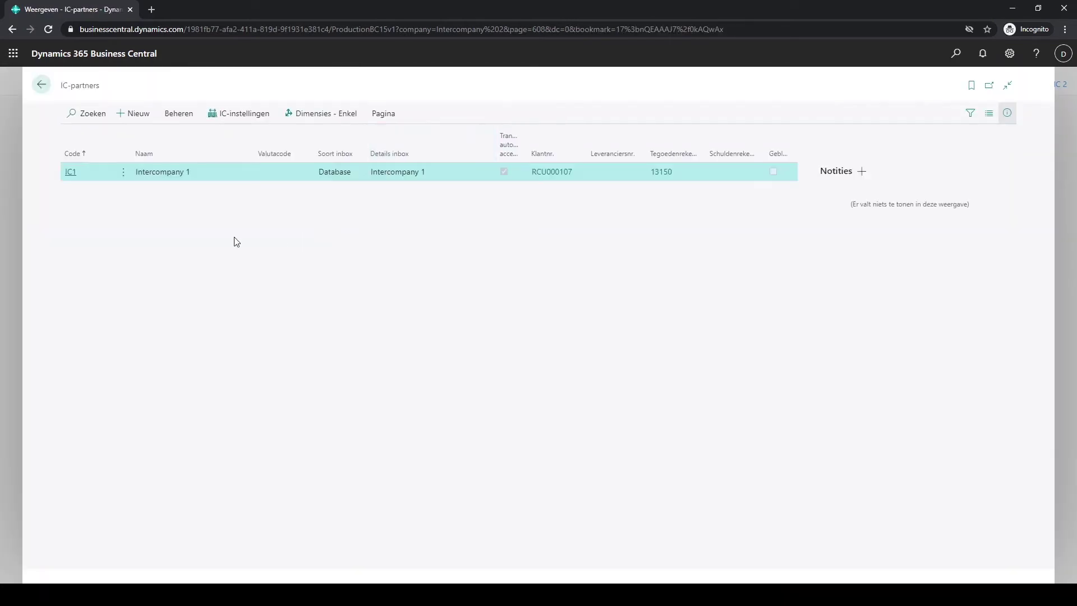
# Open partner IC1 and review its code, name and selectable companies without changing them
pyautogui.click(72, 173)
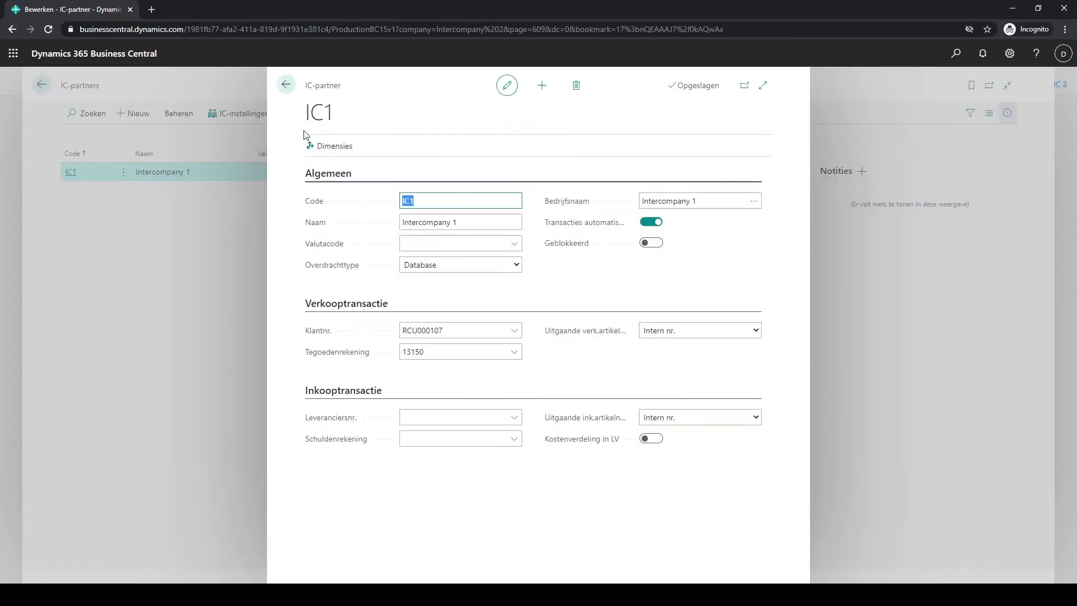
pyautogui.moveTo(464, 225); pyautogui.dragTo(368, 217)
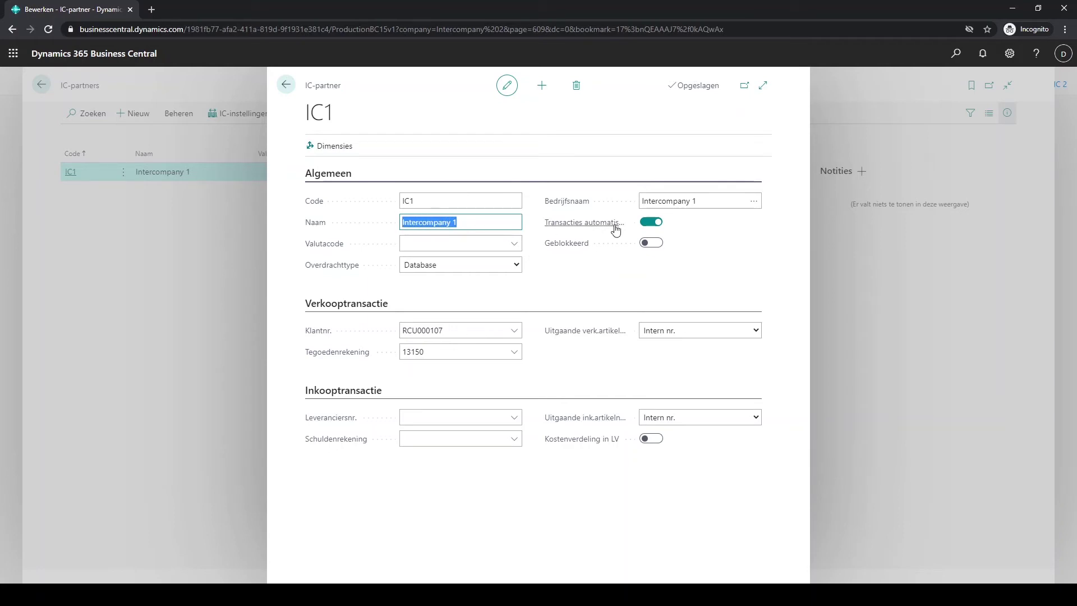
pyautogui.click(750, 203)
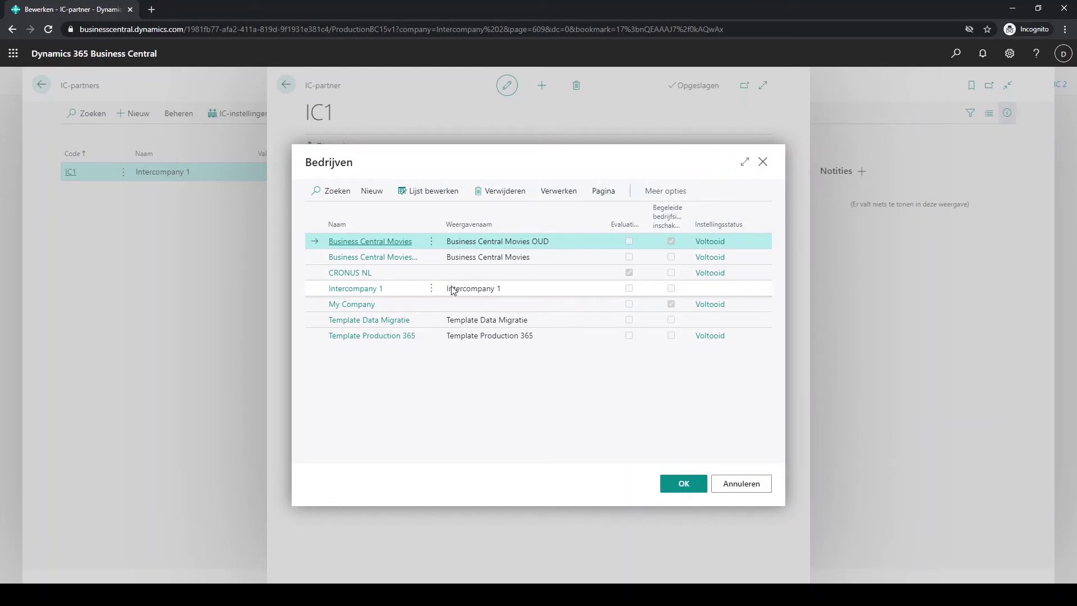
pyautogui.click(761, 493)
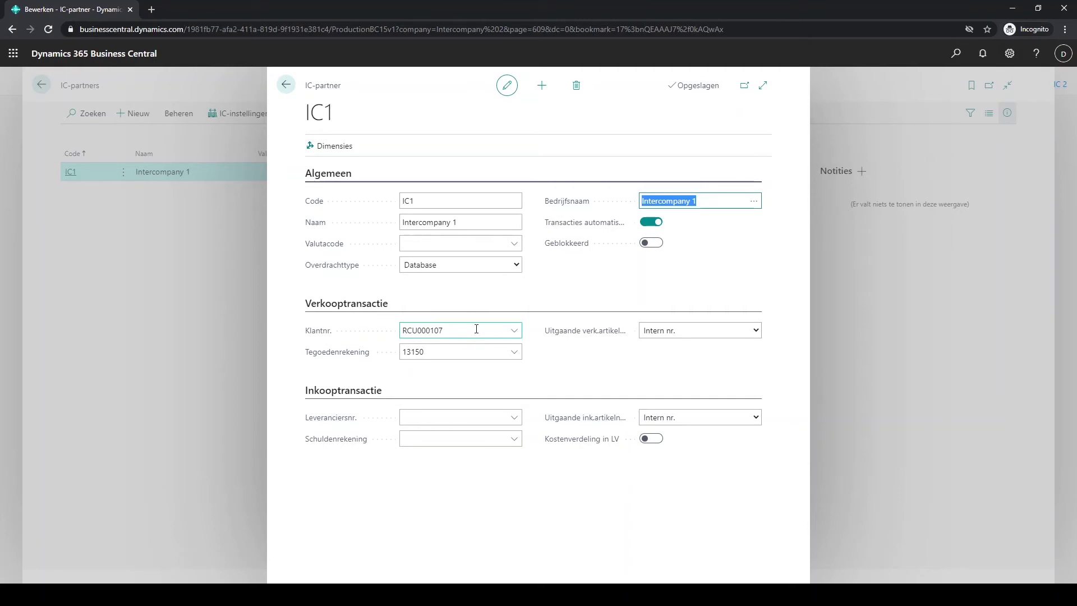
# Check which customer and receivables account are linked to IC1's sales transactions, then return to the IC-partners list
pyautogui.click(516, 332)
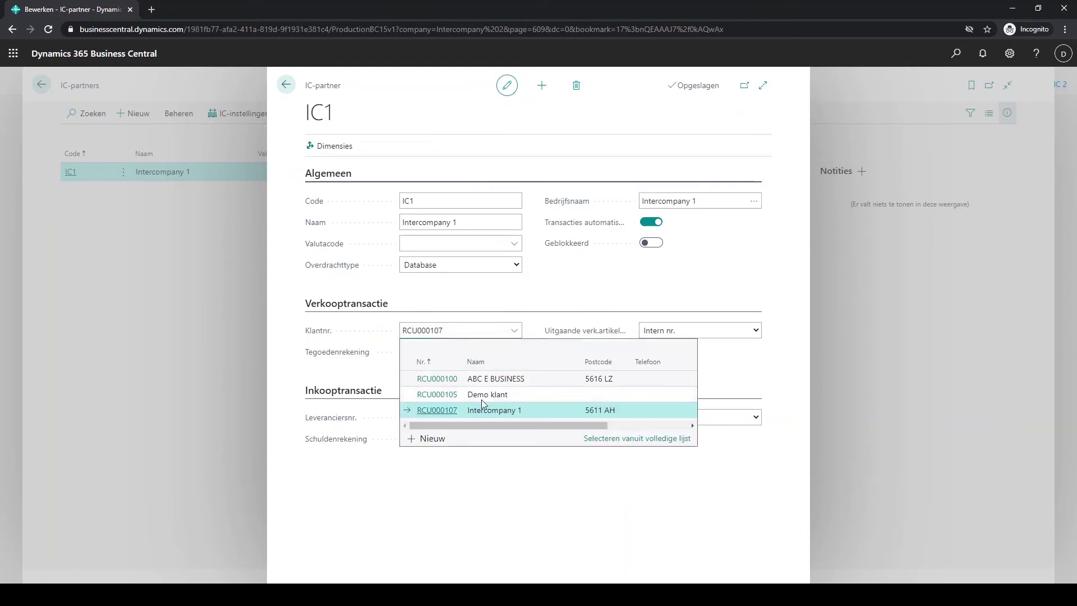
pyautogui.click(474, 455)
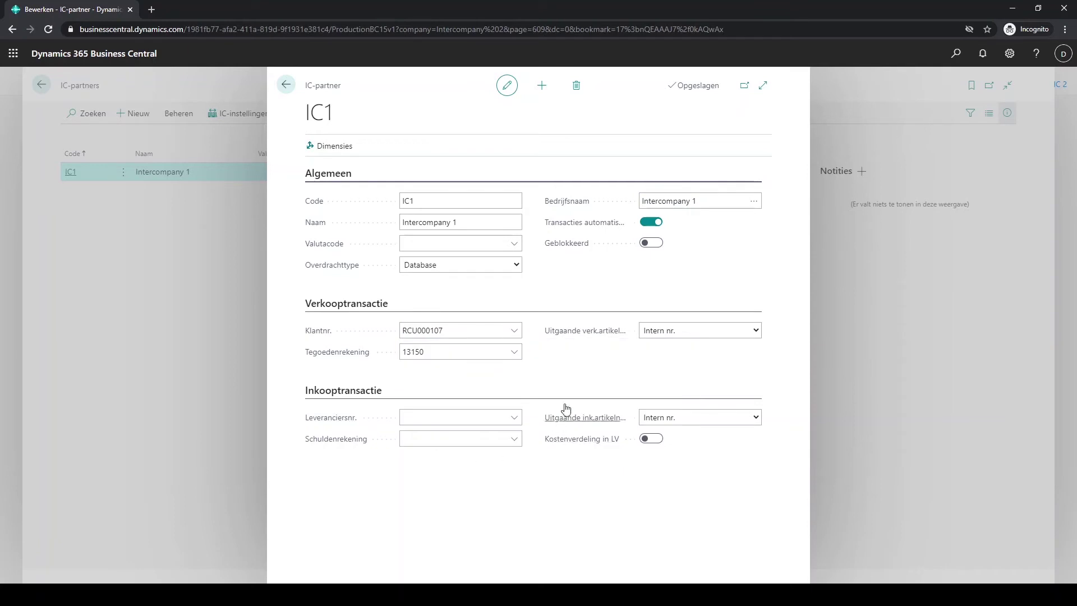
pyautogui.click(515, 353)
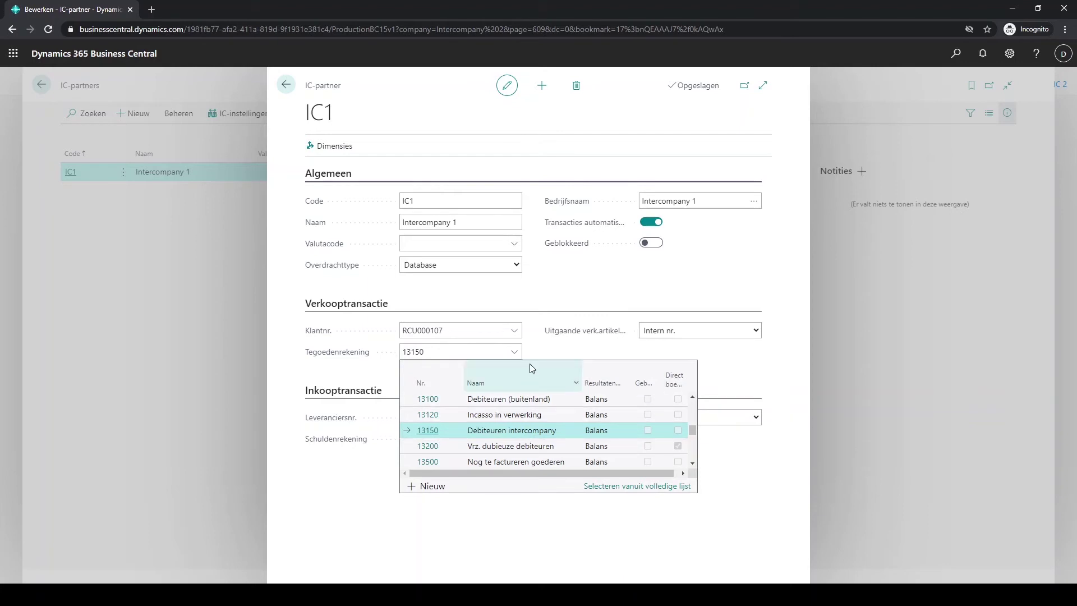
pyautogui.click(543, 357)
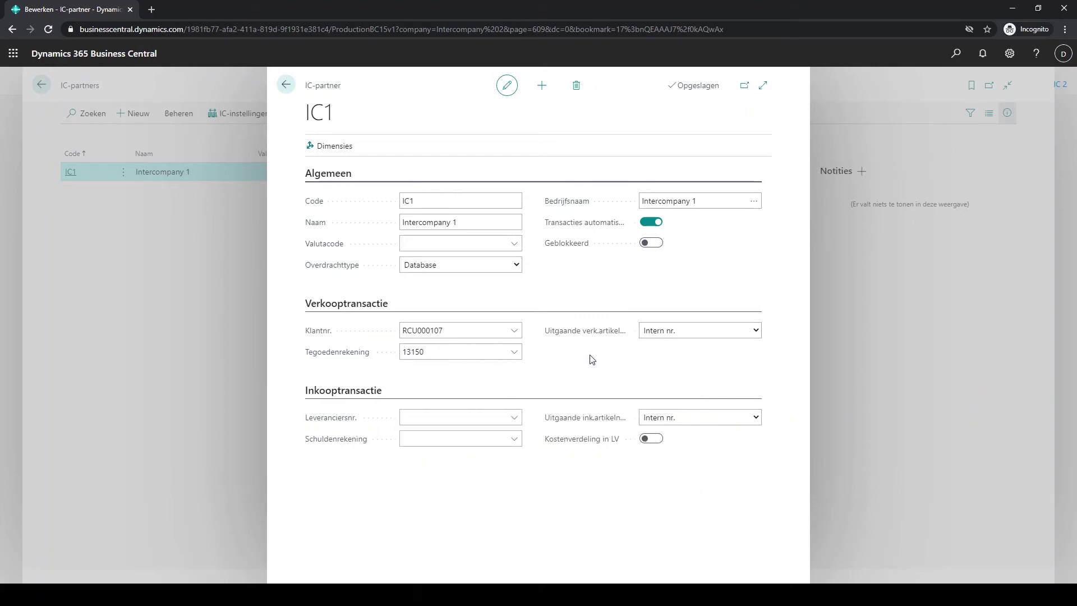
pyautogui.click(287, 87)
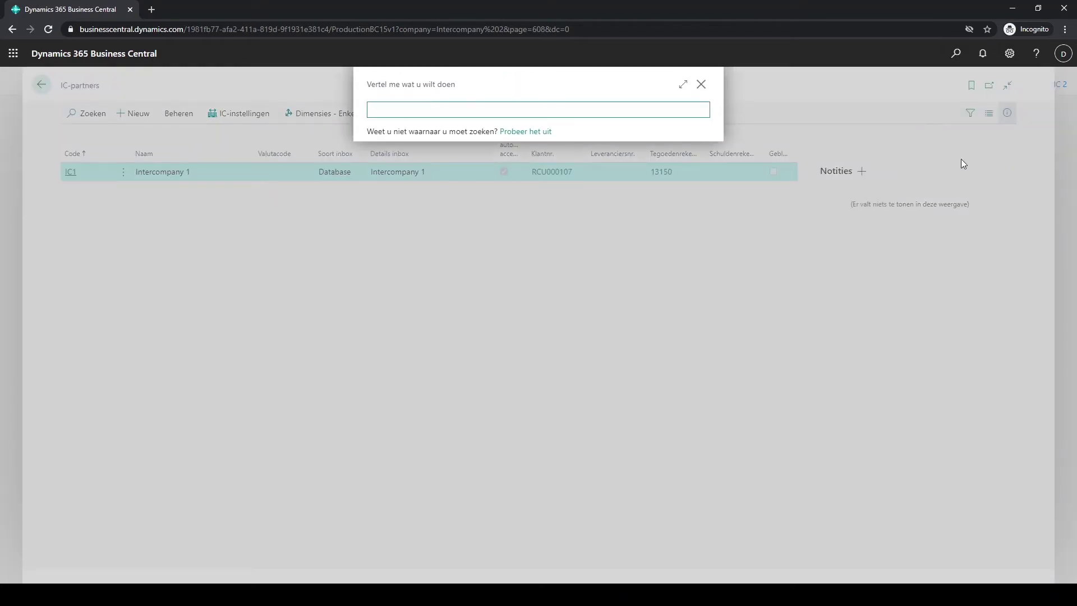
# Search for "ic rekeningsch", check the general ledger account assigned to Omzet intercompany in the IC-rekeningschema, then return to the Rekeningschema
pyautogui.write('rekeningsch')
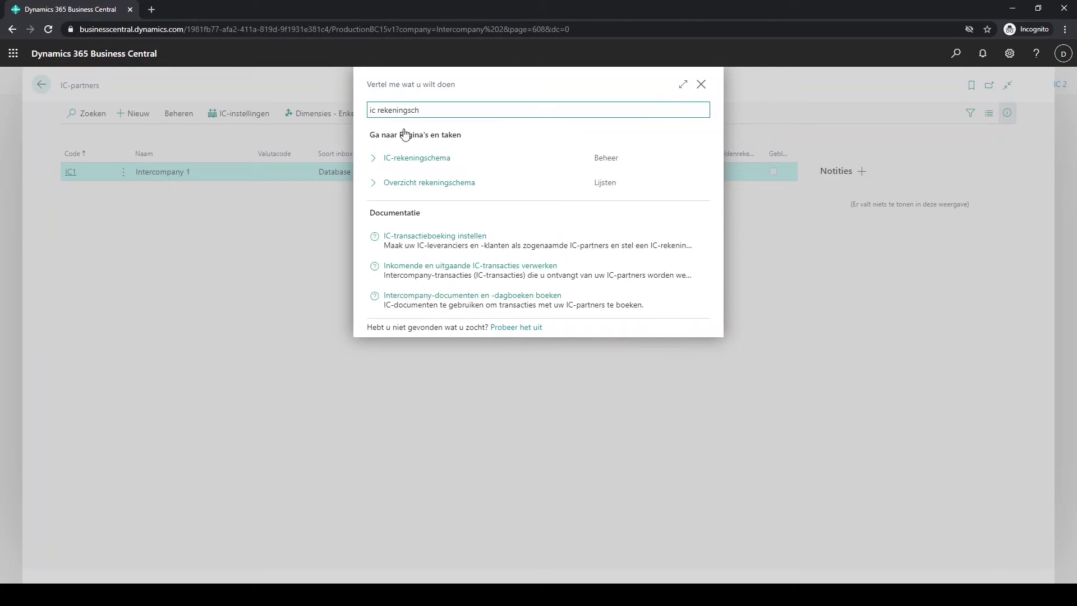
pyautogui.click(403, 158)
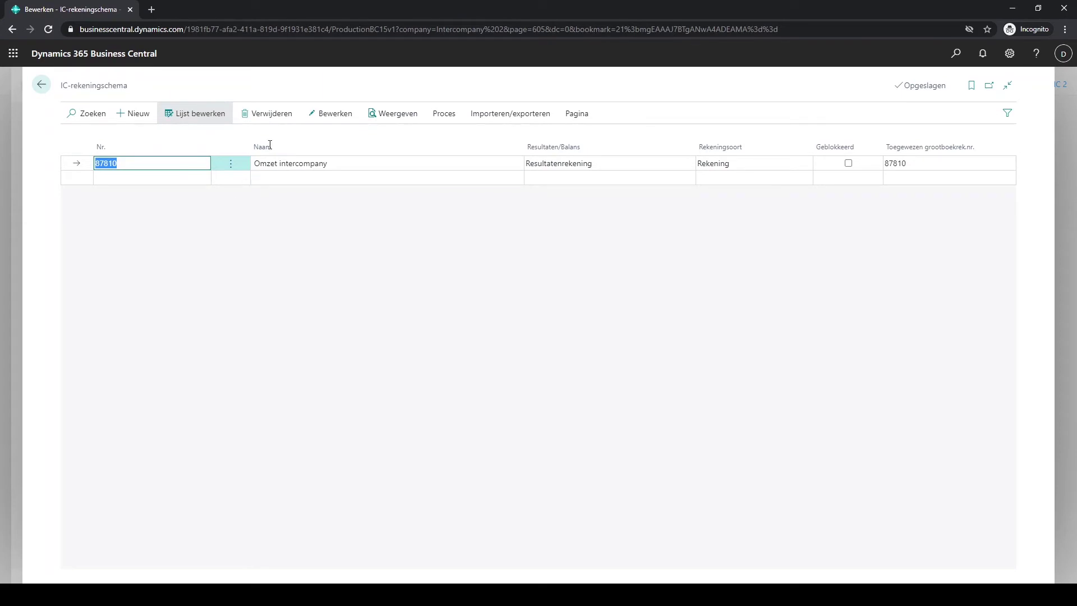
pyautogui.click(118, 163)
pyautogui.click(913, 162)
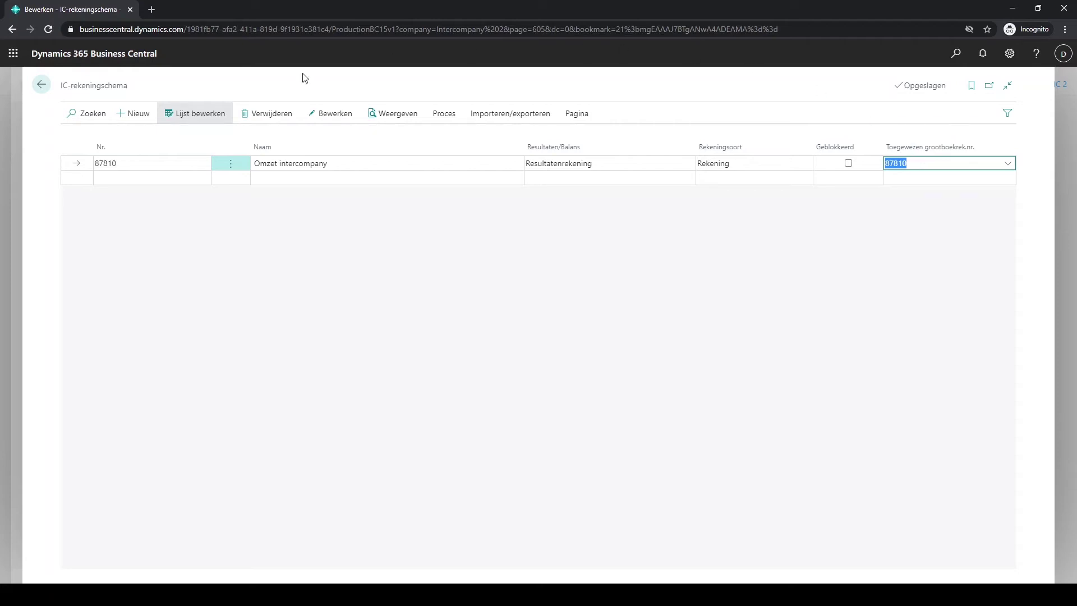
pyautogui.click(42, 86)
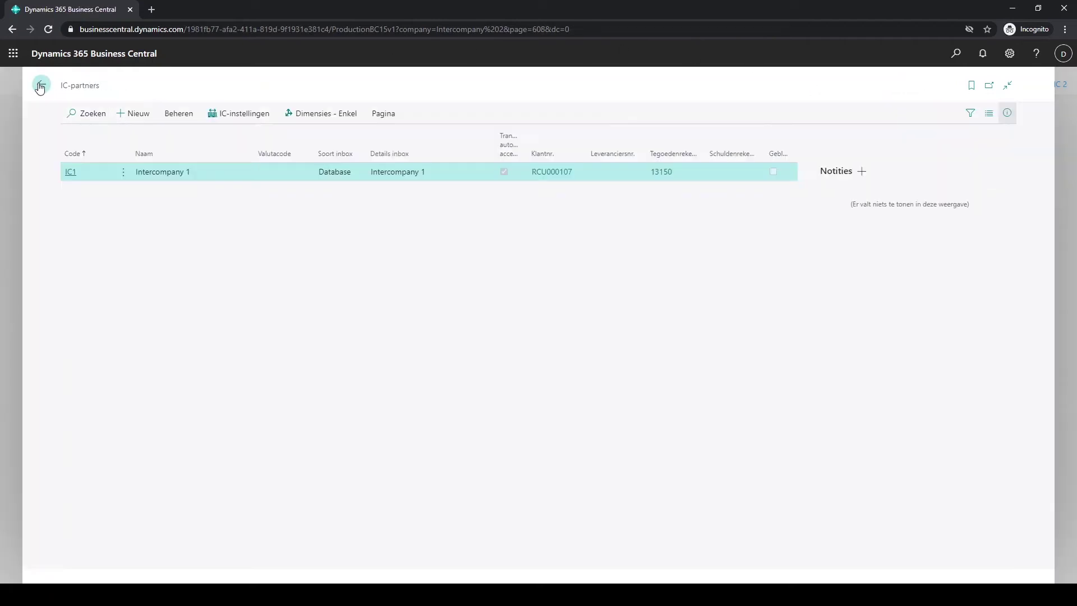
pyautogui.click(40, 86)
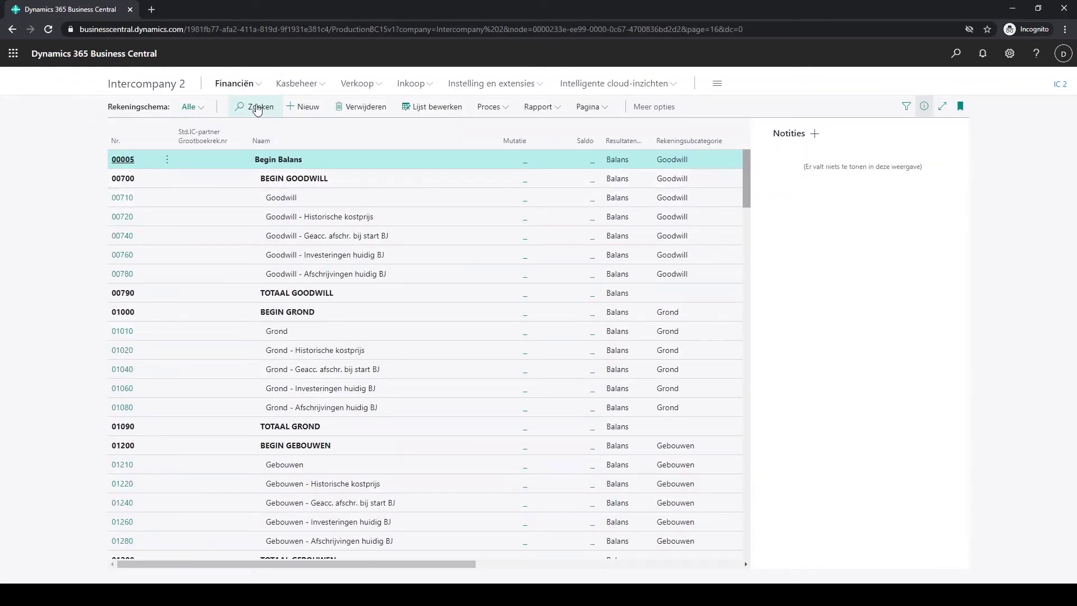
# Filter the Rekeningschema on 878, check Omzet Intercompany's default IC partner ledger account, then go to the home page
pyautogui.click(252, 107)
pyautogui.write('8')
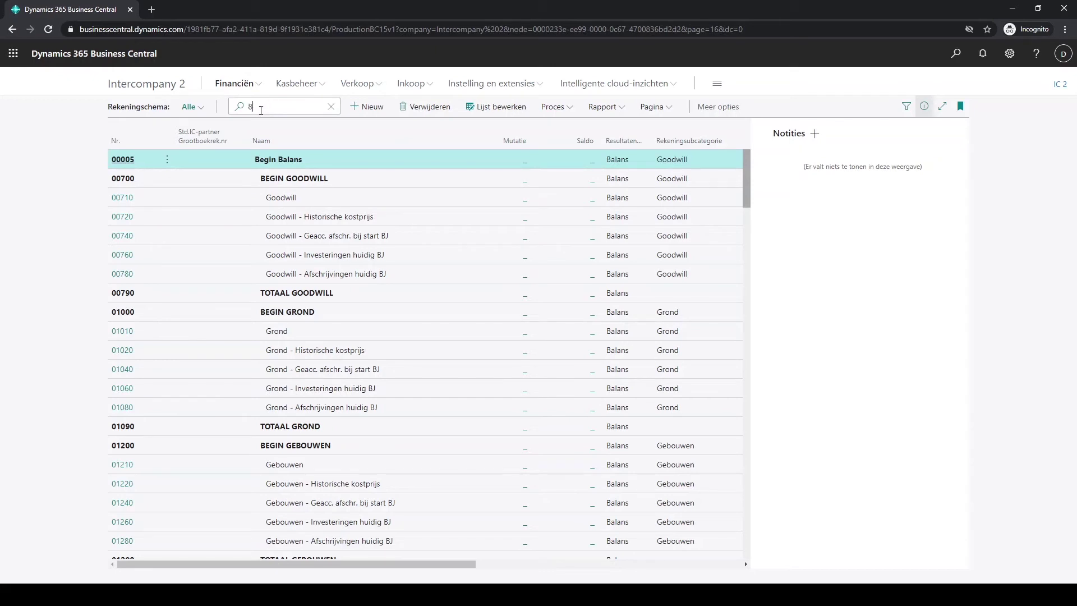
pyautogui.write('78')
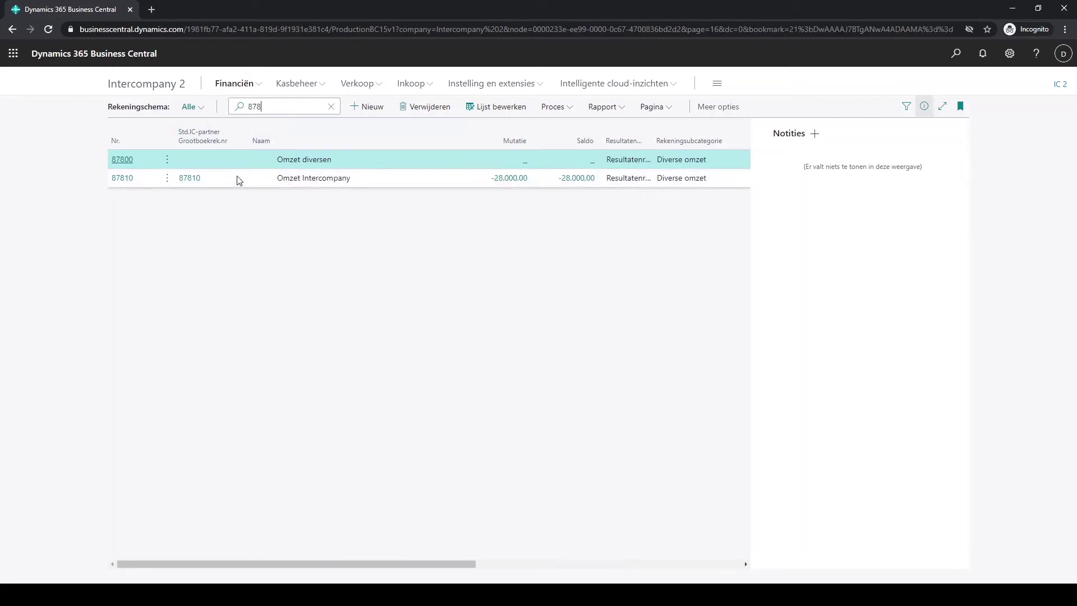
pyautogui.click(210, 178)
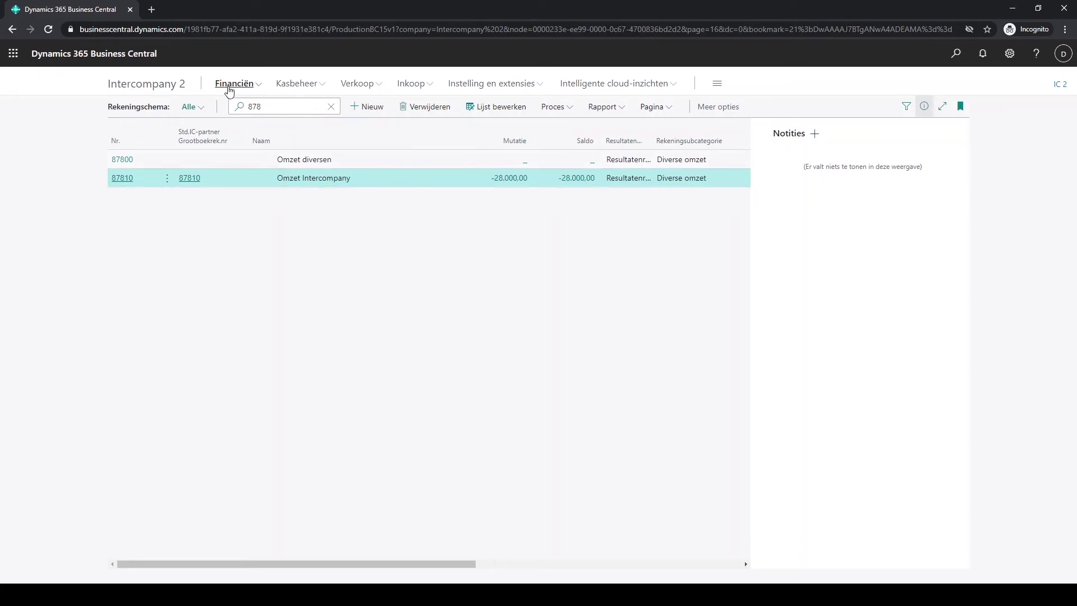
pyautogui.click(162, 88)
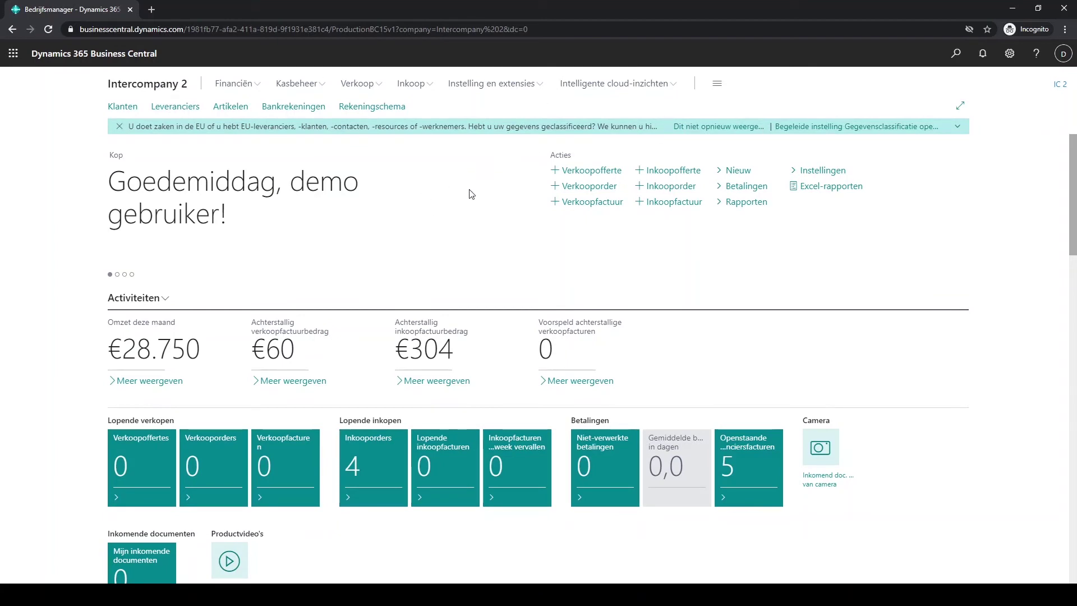
# Create a new sales invoice from the Verkoopfacturen list with Intercompany 1 as the customer
pyautogui.click(365, 84)
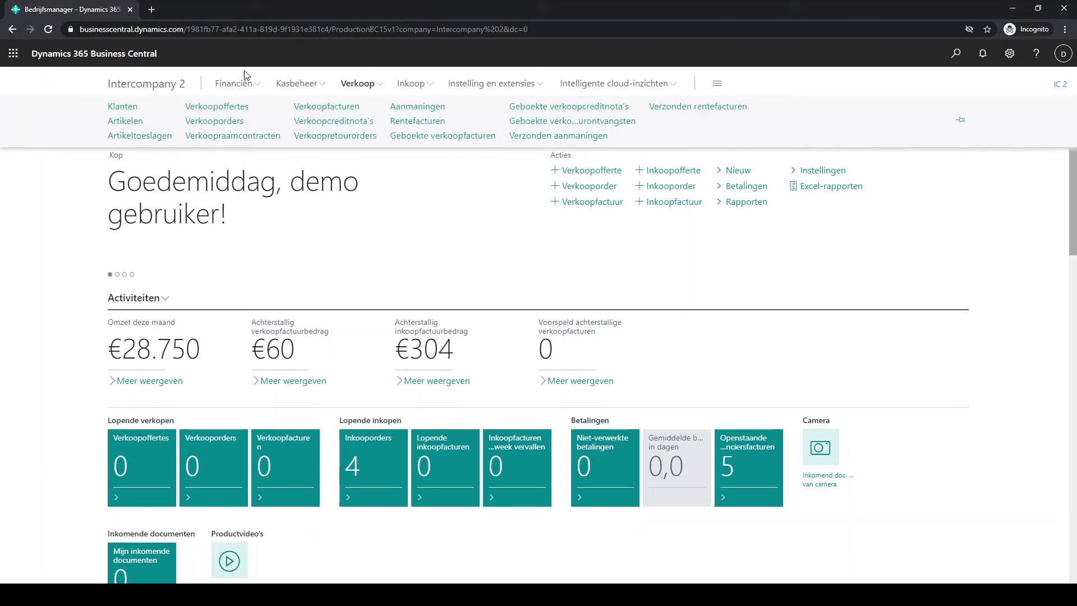
pyautogui.click(313, 108)
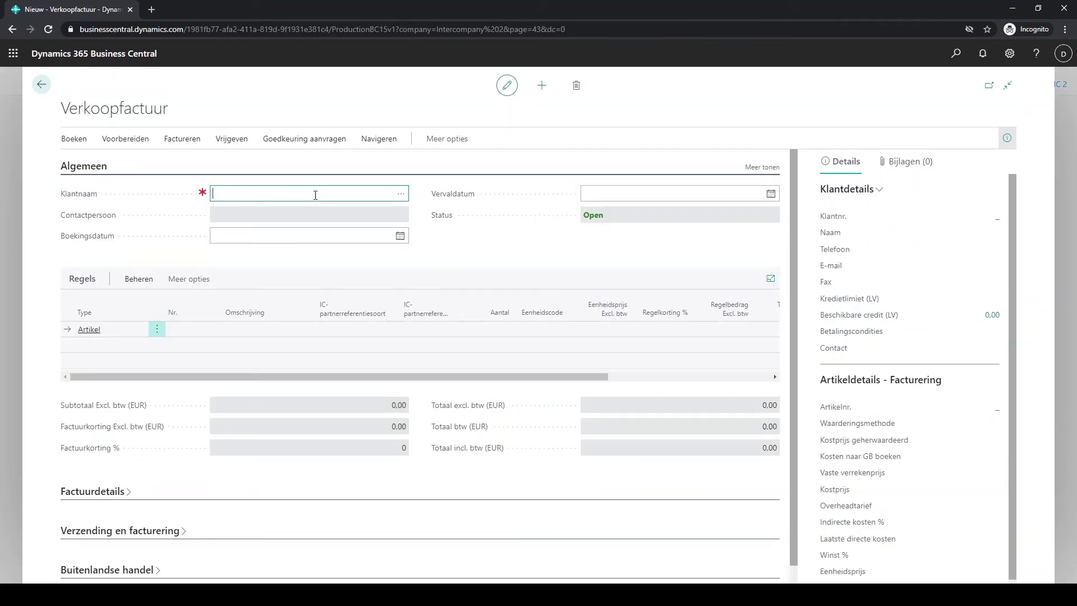
pyautogui.write('ter')
pyautogui.click(401, 194)
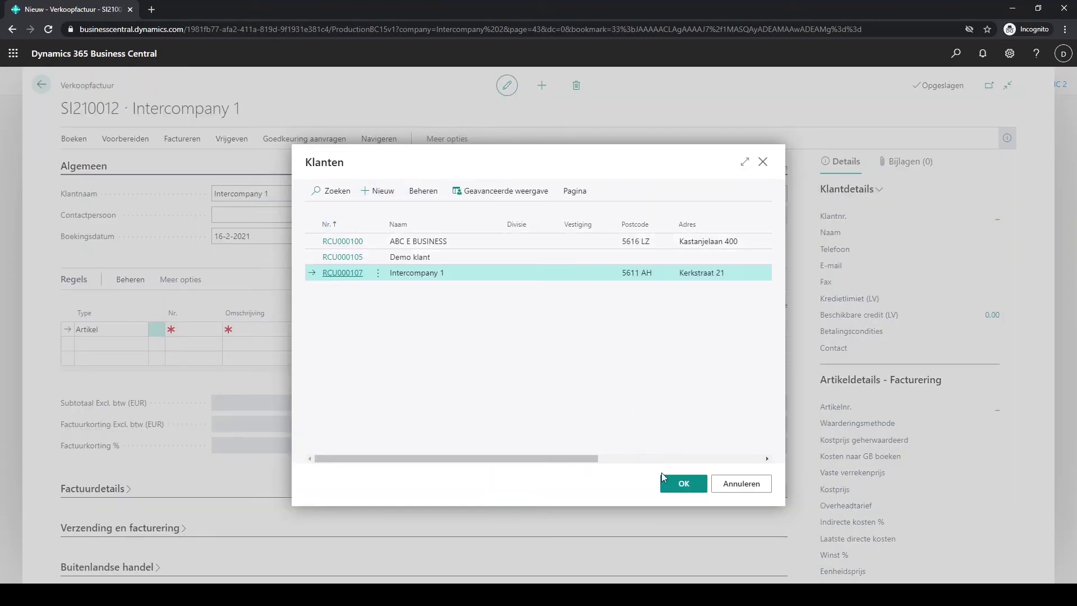
pyautogui.click(684, 489)
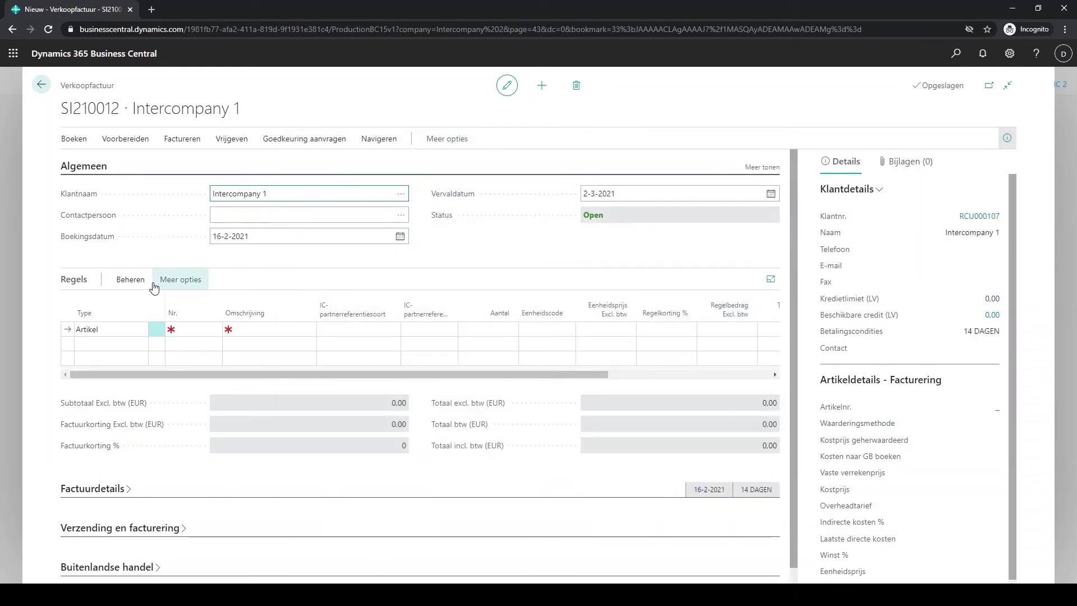
# Set the first invoice line's type to Grootboekrekening and choose account 87810 Omzet Intercompany
pyautogui.click(111, 326)
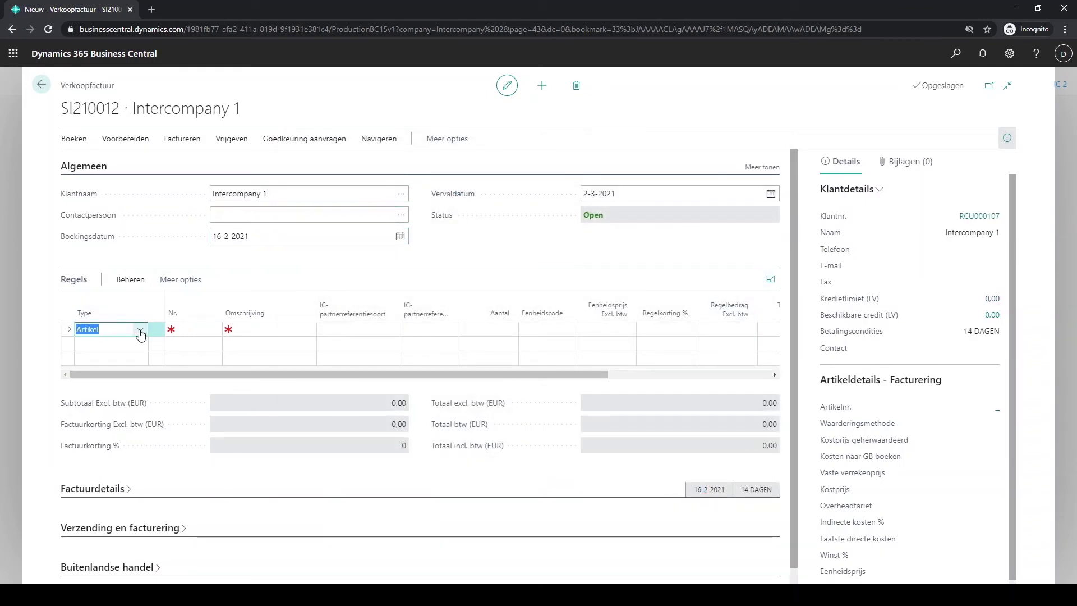
pyautogui.click(140, 330)
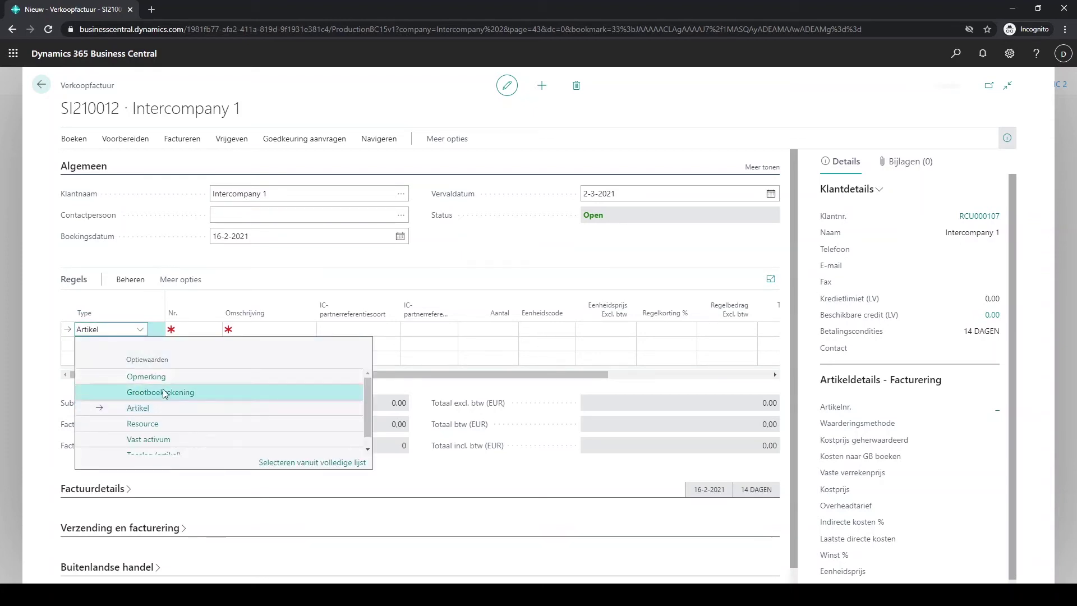
pyautogui.click(140, 390)
pyautogui.click(204, 330)
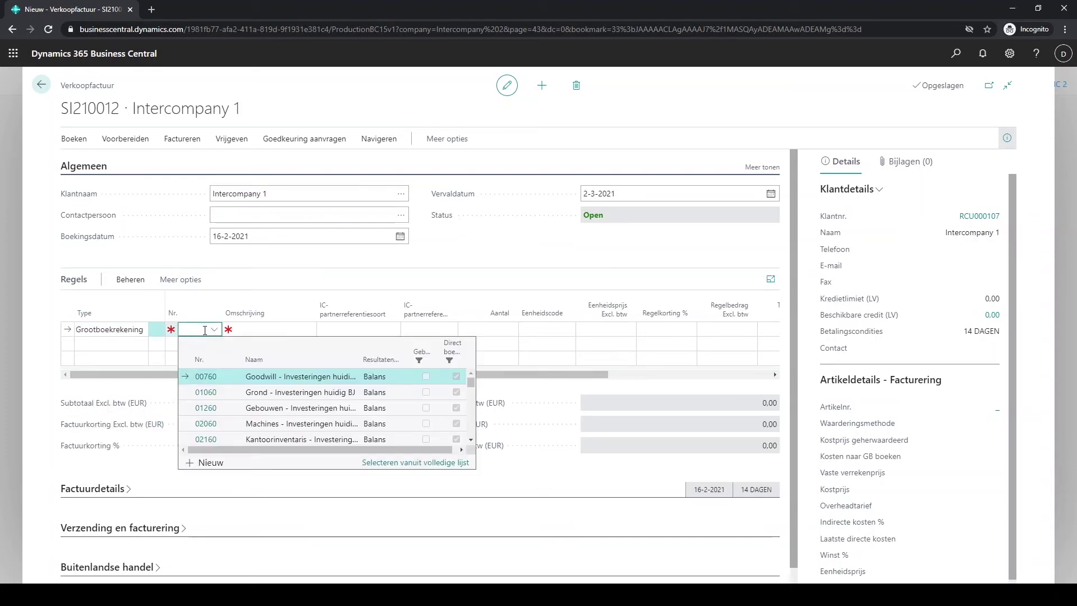
pyautogui.write('878')
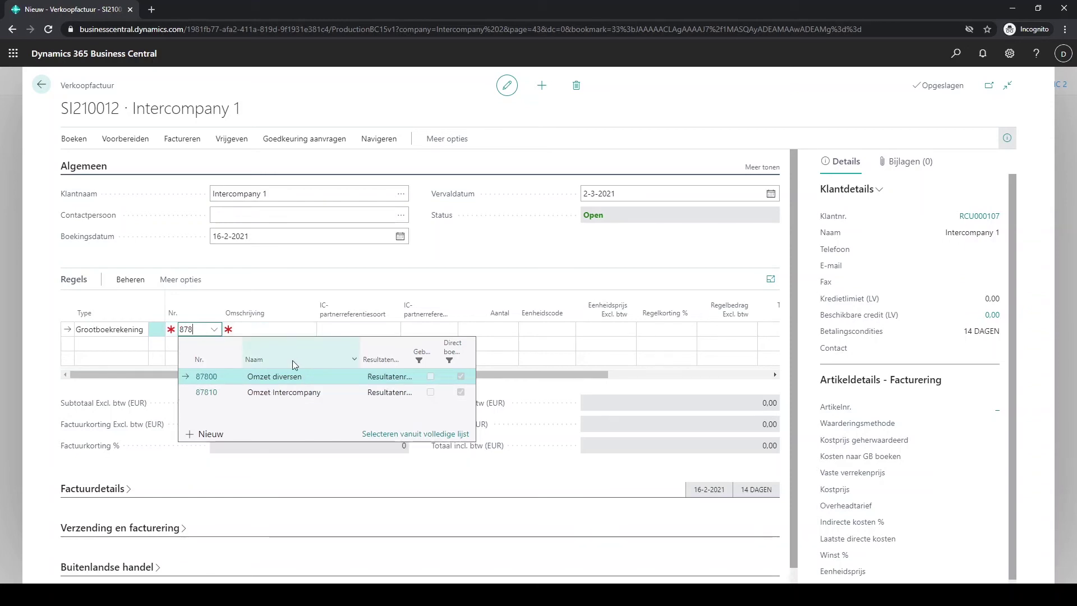
pyautogui.click(279, 394)
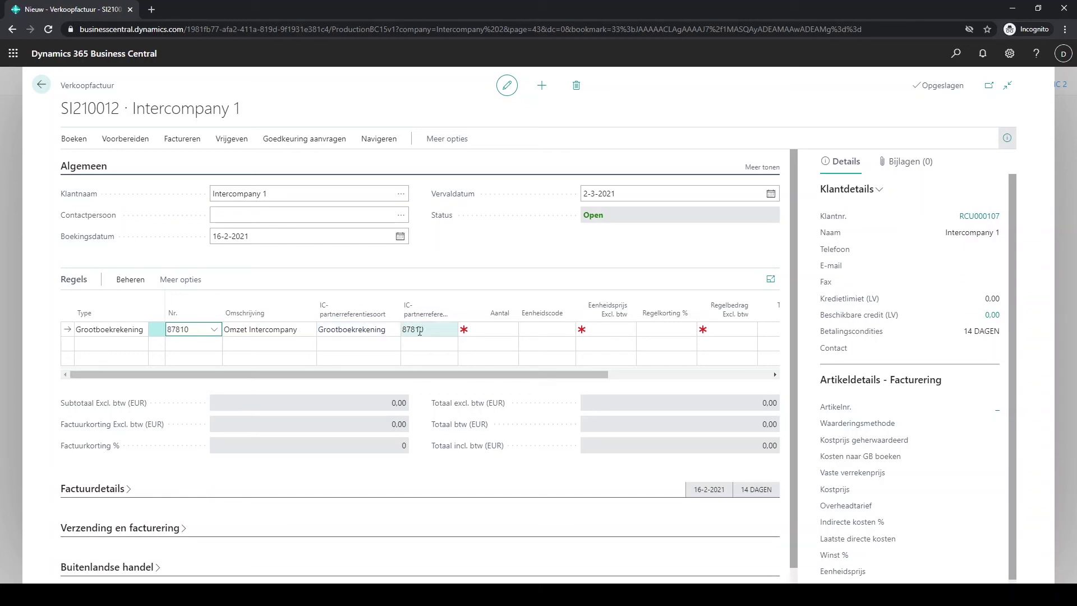
# Enter a quantity of 1 and a unit price excluding VAT of 1000 on the Omzet Intercompany line
pyautogui.click(486, 334)
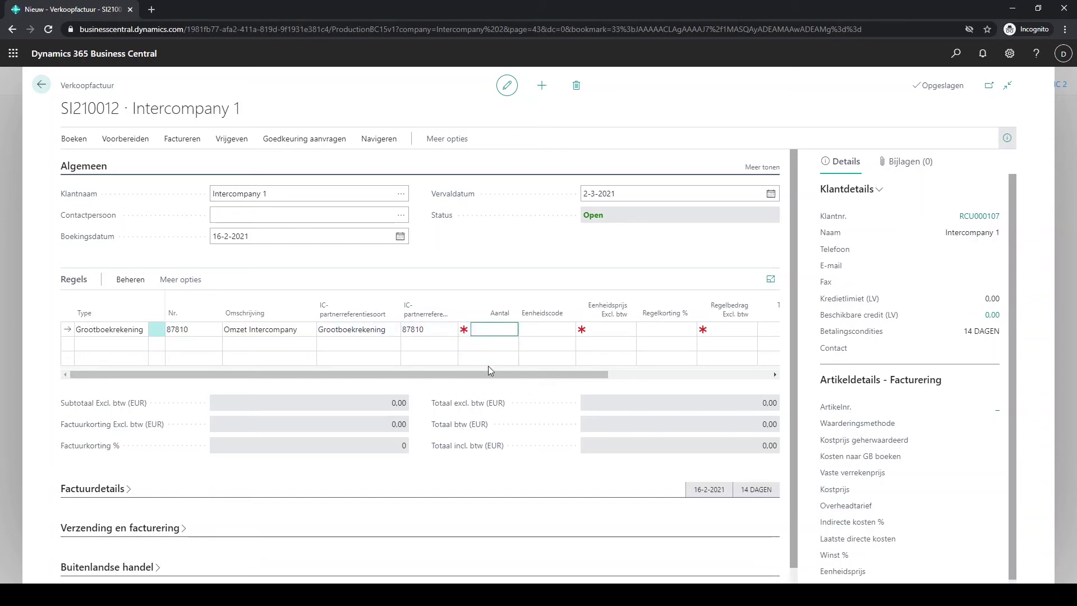
pyautogui.write('1')
pyautogui.press('Tab')
pyautogui.press('Tab')
pyautogui.write('1000')
pyautogui.press('Tab')
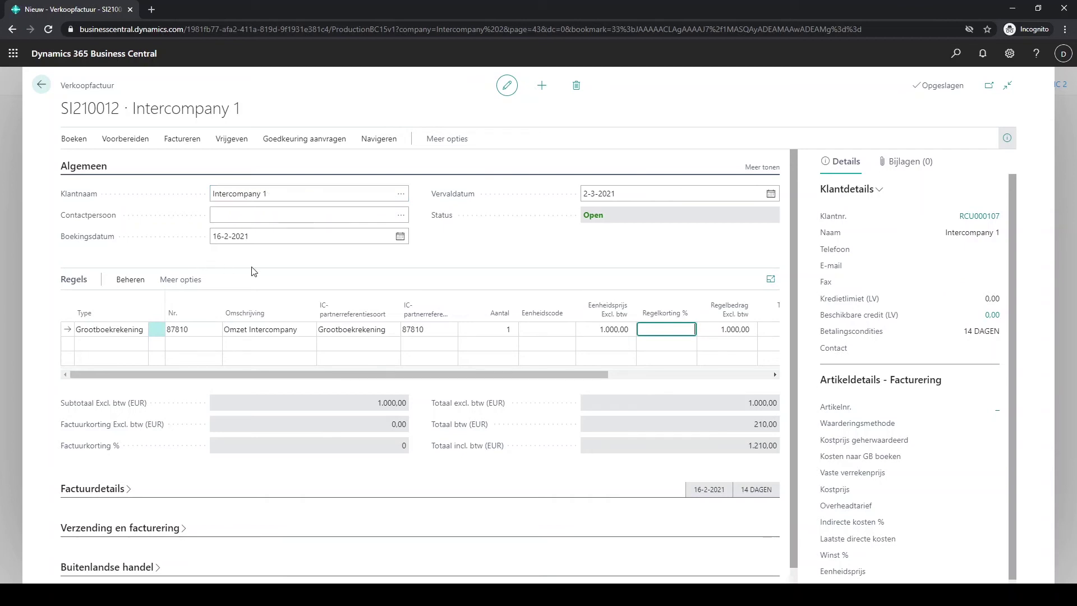
# Post the sales invoice for Intercompany 1, view the posted invoice, and return to the Verkoopfacturen list
pyautogui.click(74, 139)
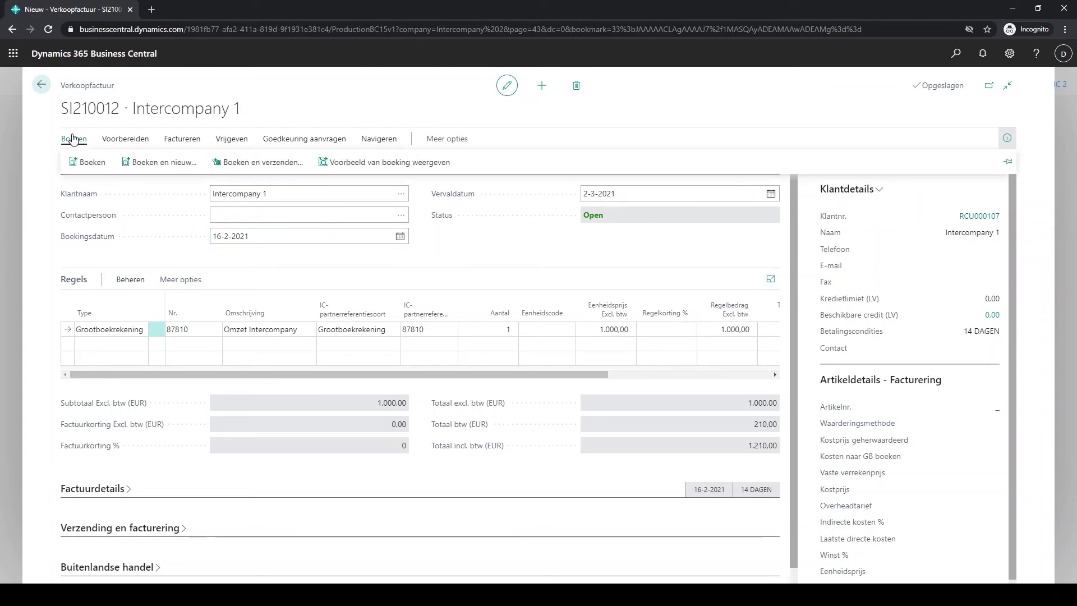
pyautogui.click(85, 162)
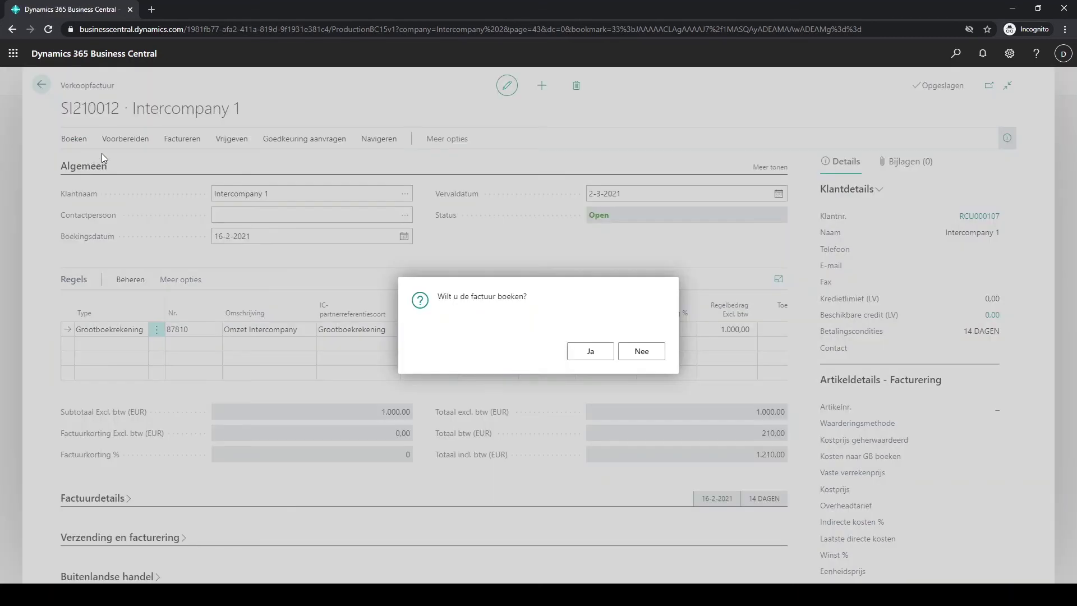
pyautogui.click(585, 358)
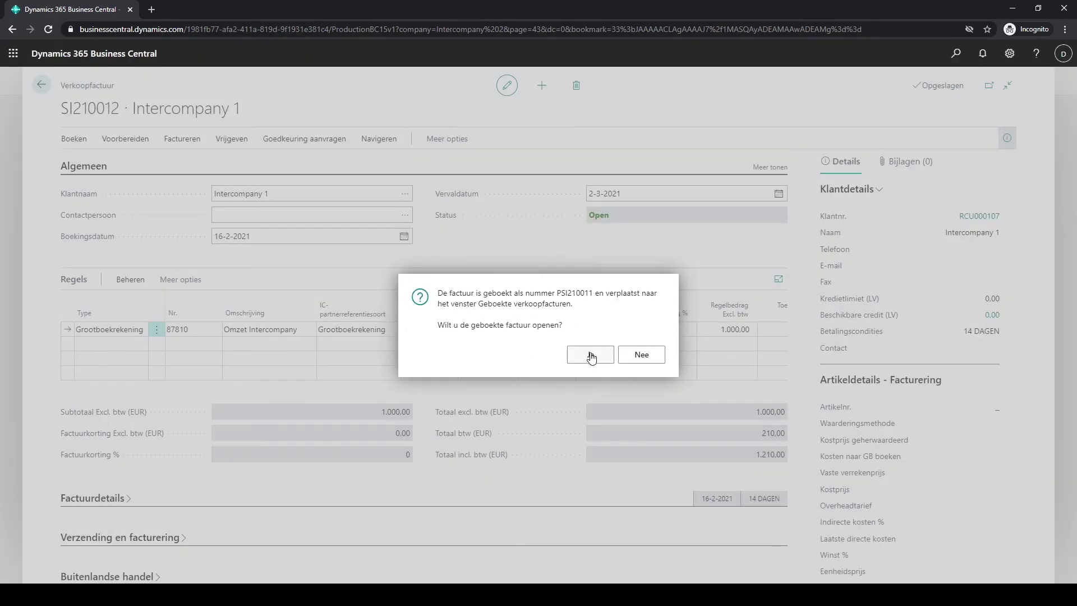
pyautogui.click(591, 356)
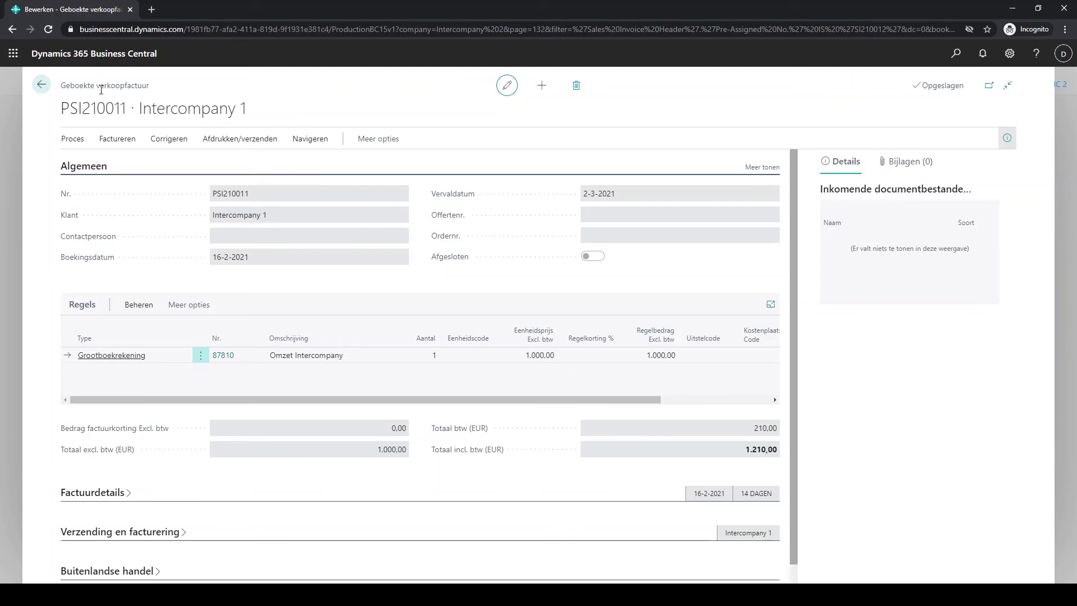
pyautogui.click(41, 85)
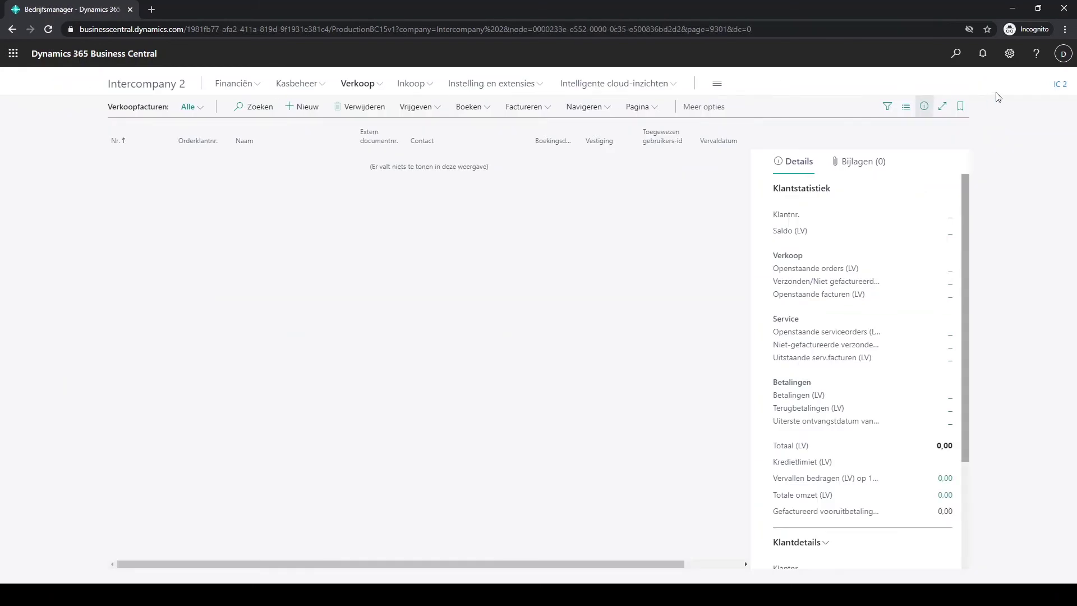
# Switch the active company to Intercompany 1 in Mijn instellingen
pyautogui.click(1010, 54)
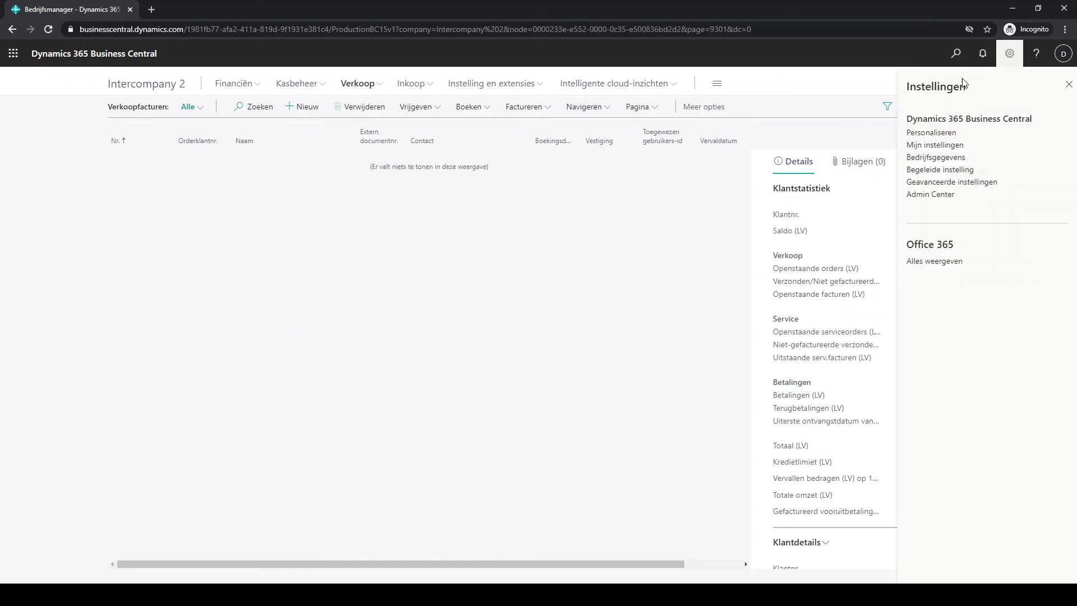
pyautogui.click(940, 145)
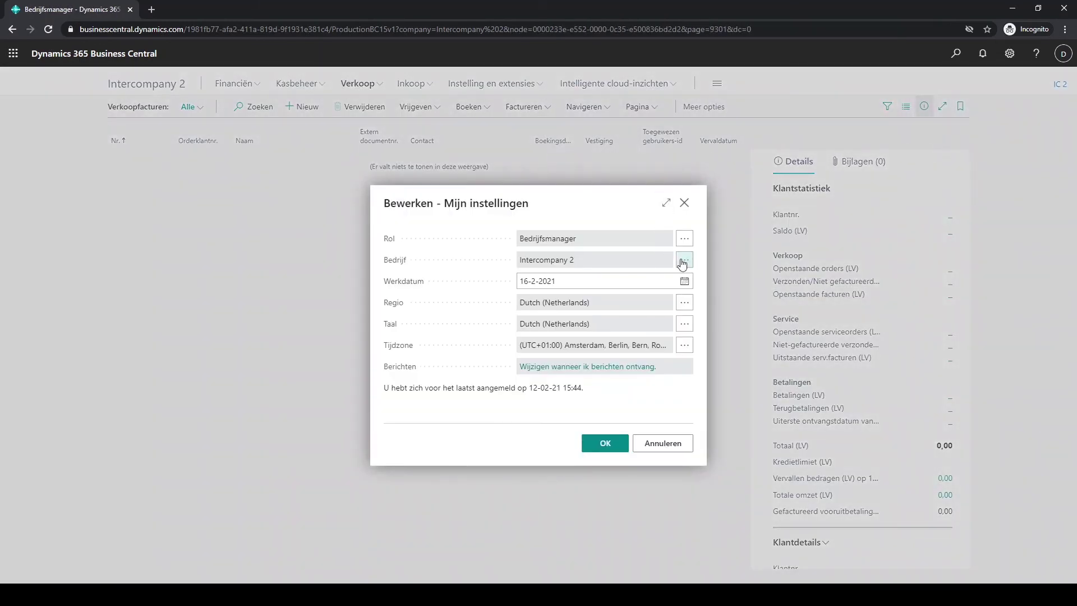
pyautogui.click(684, 261)
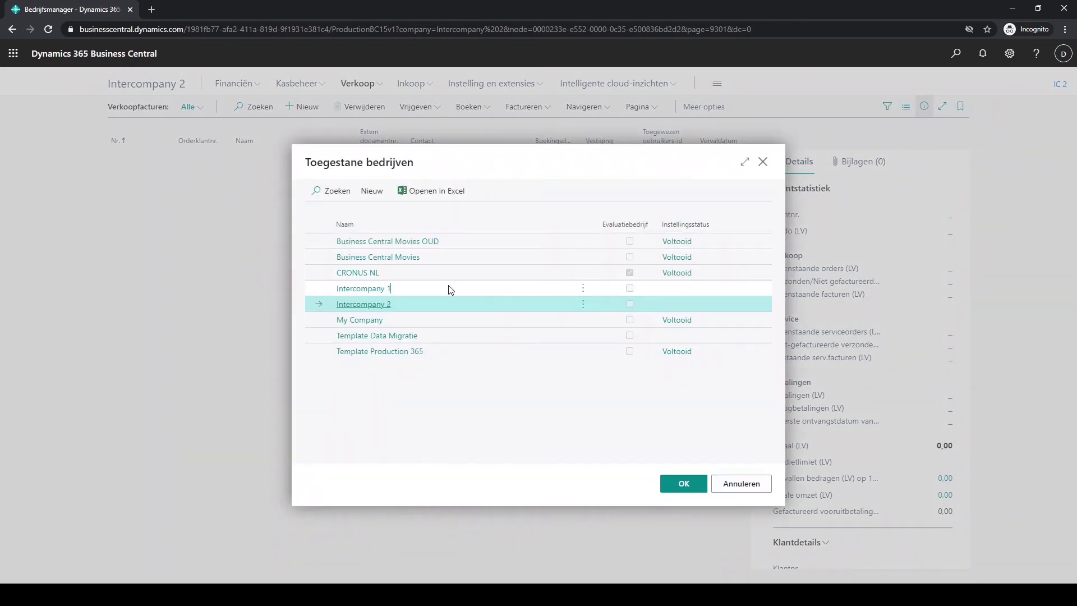
pyautogui.click(450, 289)
pyautogui.click(680, 484)
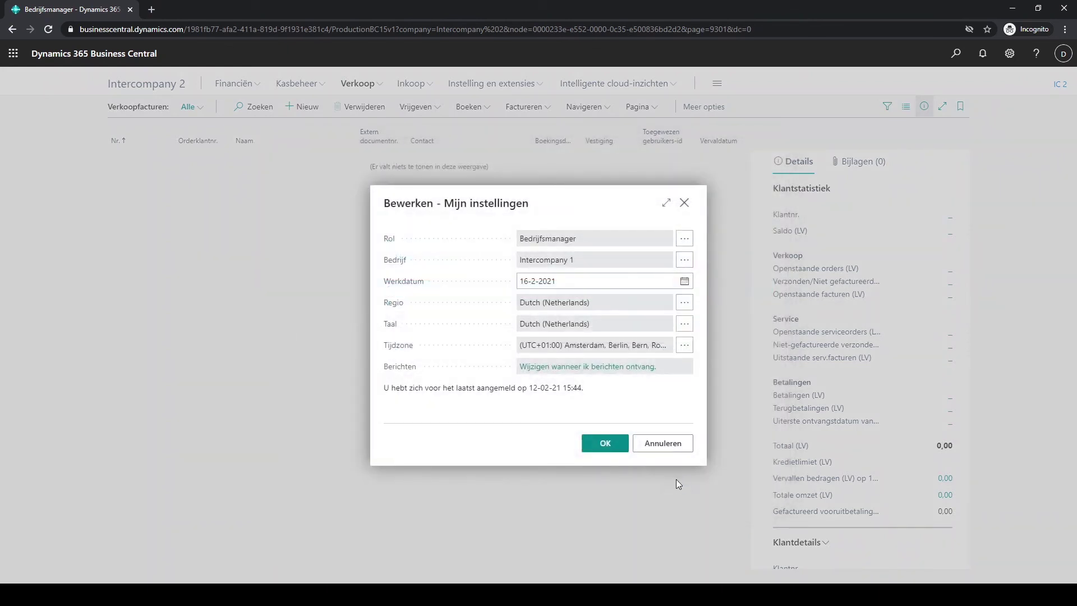
pyautogui.click(605, 446)
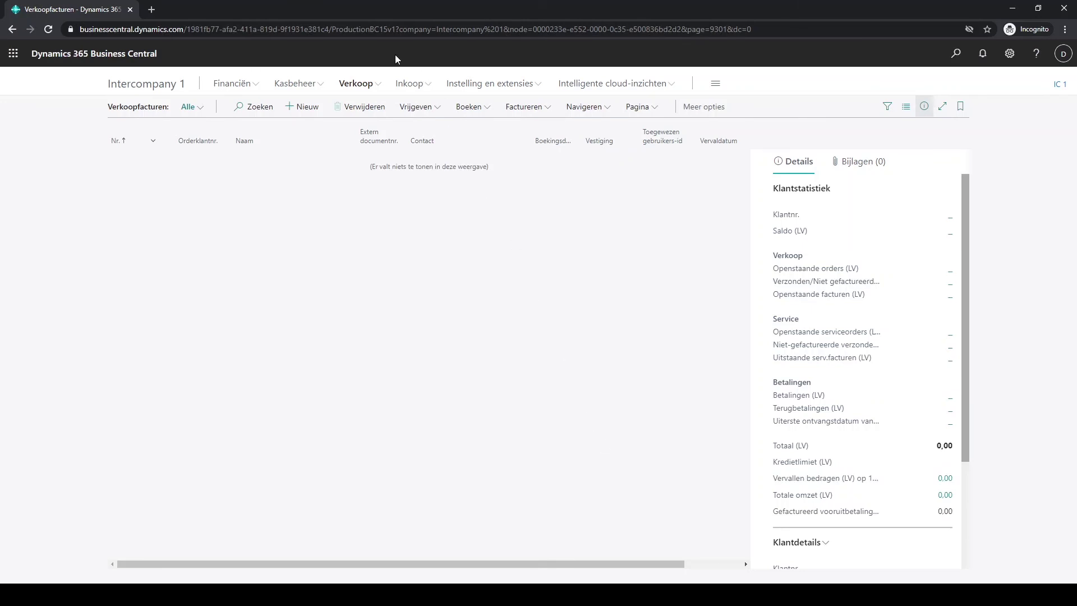
# Open the purchase invoice from supplier Intercompany 2 in the Inkoopfacturen list
pyautogui.click(407, 86)
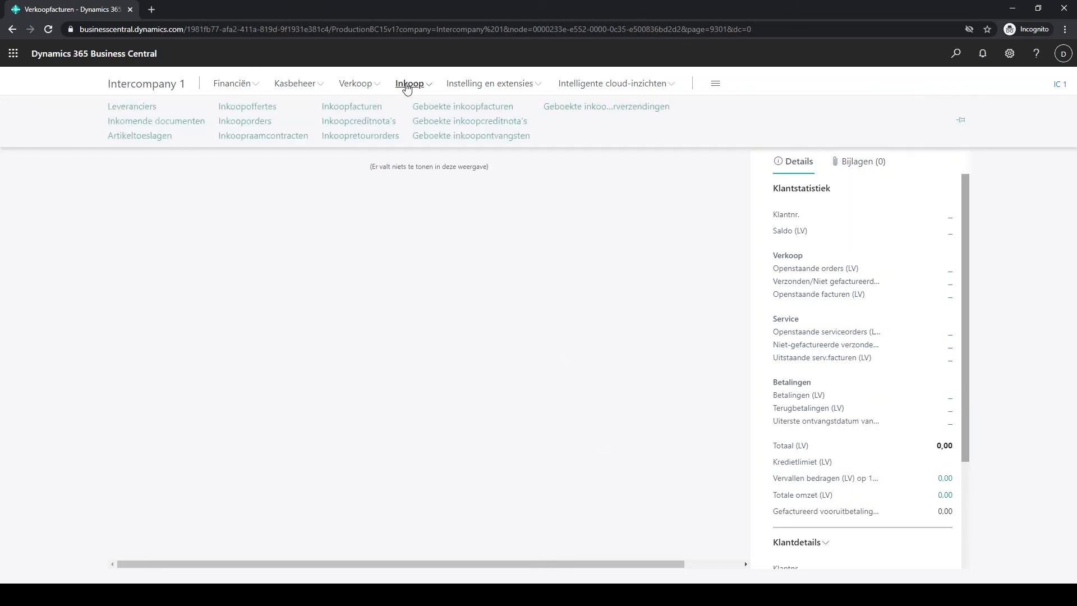
pyautogui.click(360, 107)
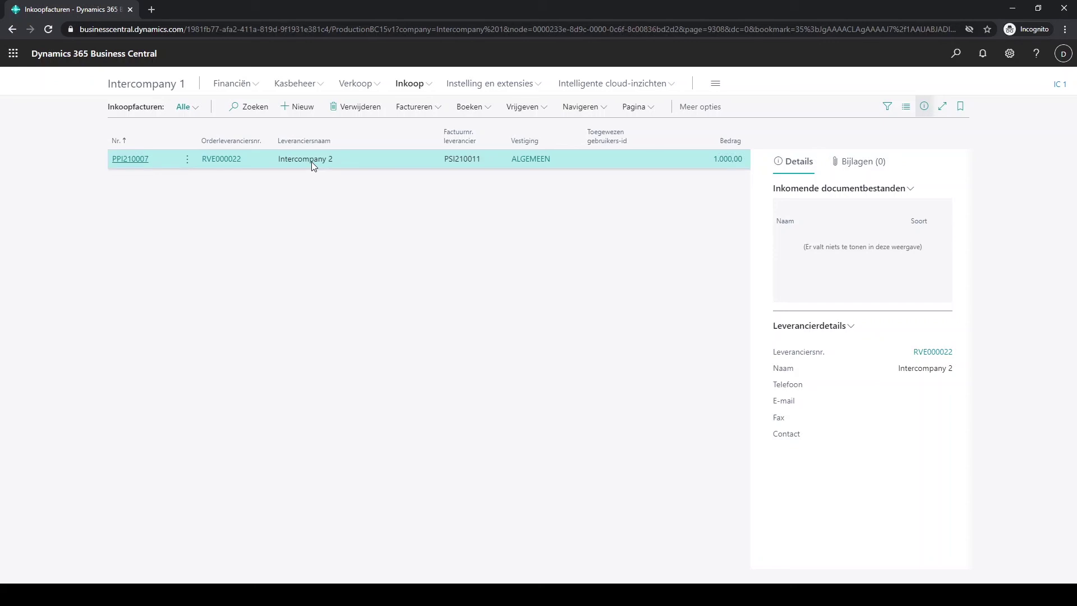
pyautogui.click(140, 160)
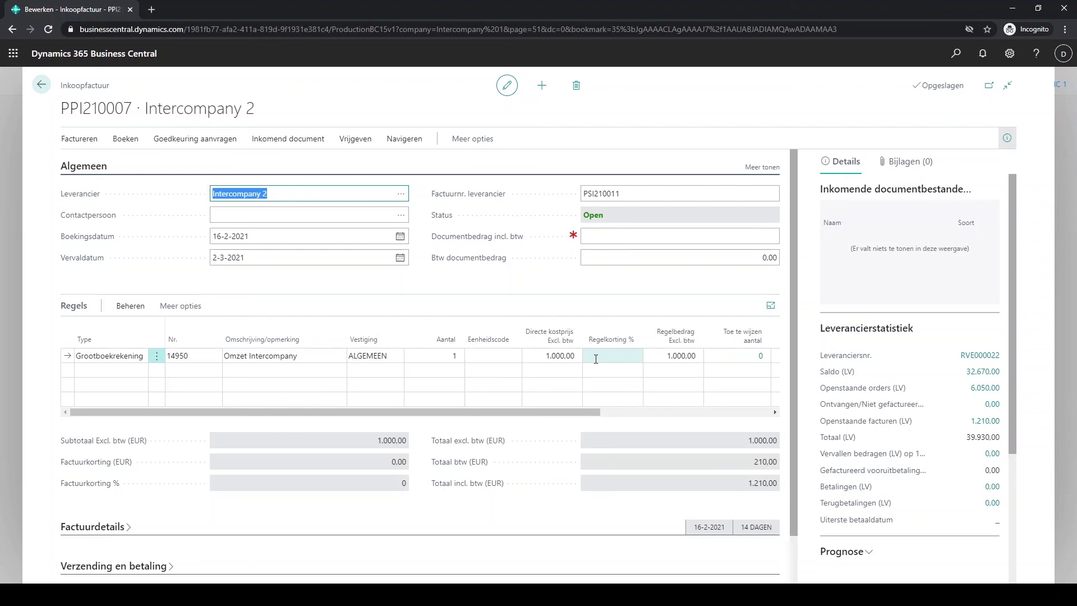
# Set the purchase invoice's Documentbedrag incl. btw to 1210 and check the supplier's invoice number
pyautogui.click(694, 235)
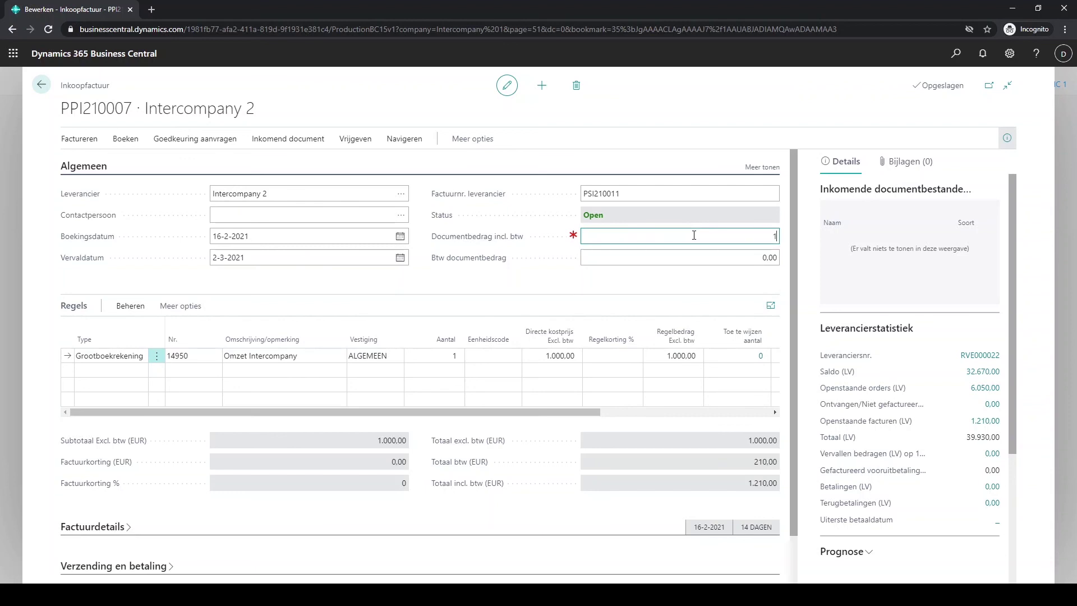
pyautogui.write('1210')
pyautogui.press('Tab')
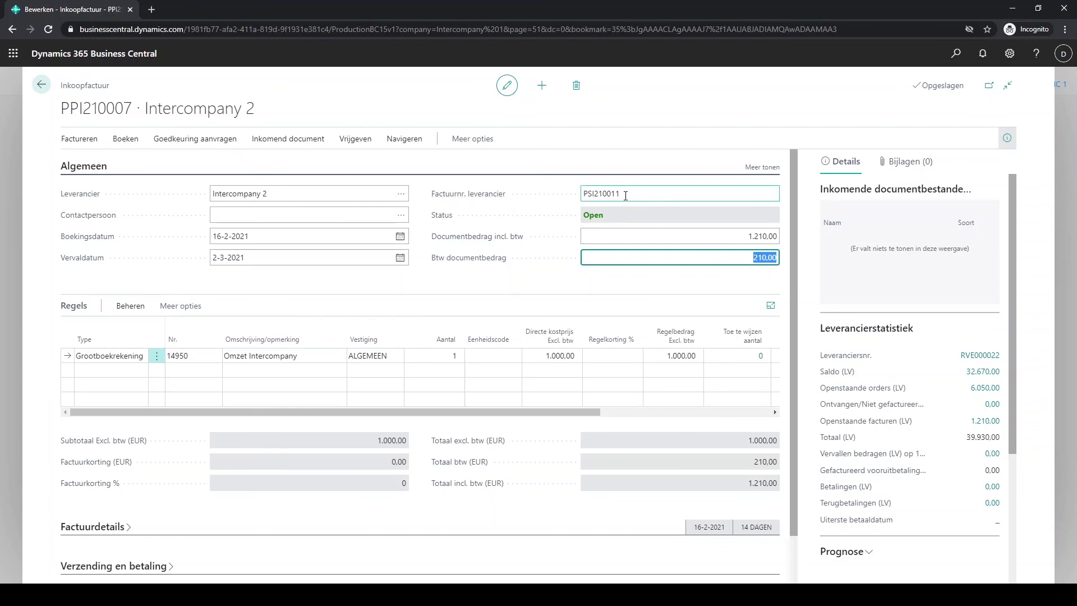
pyautogui.moveTo(655, 195); pyautogui.dragTo(573, 199)
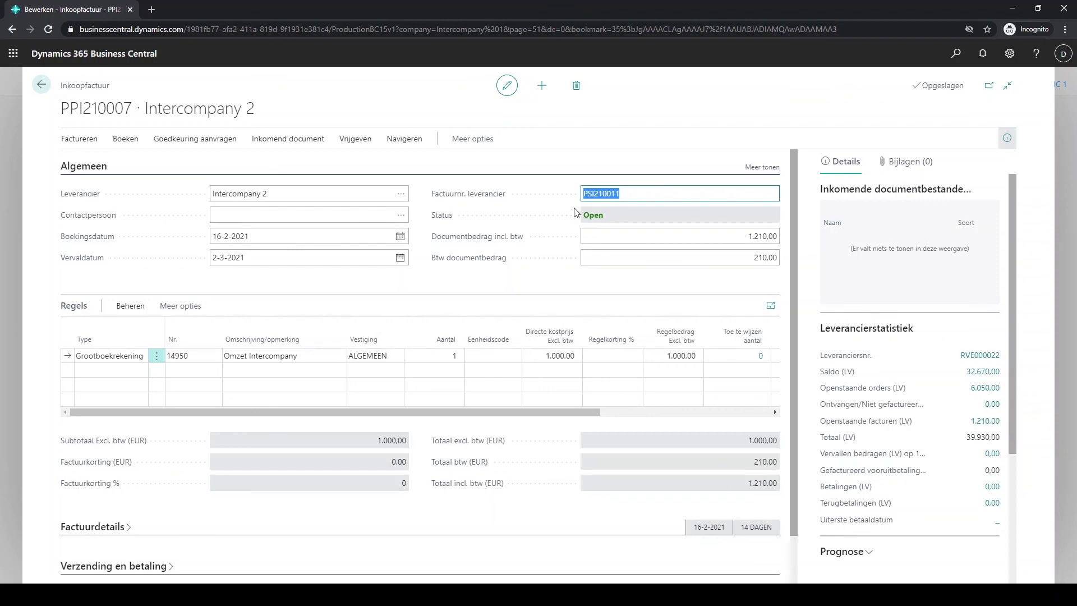
# Post the purchase invoice from Intercompany 2 and open the posted invoice
pyautogui.click(133, 138)
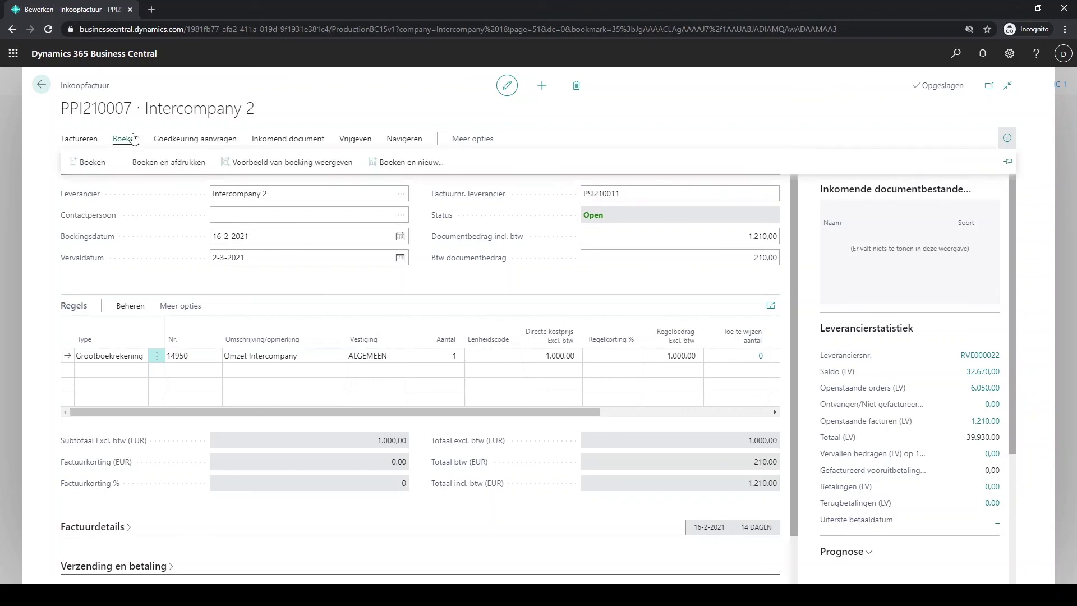
pyautogui.click(92, 163)
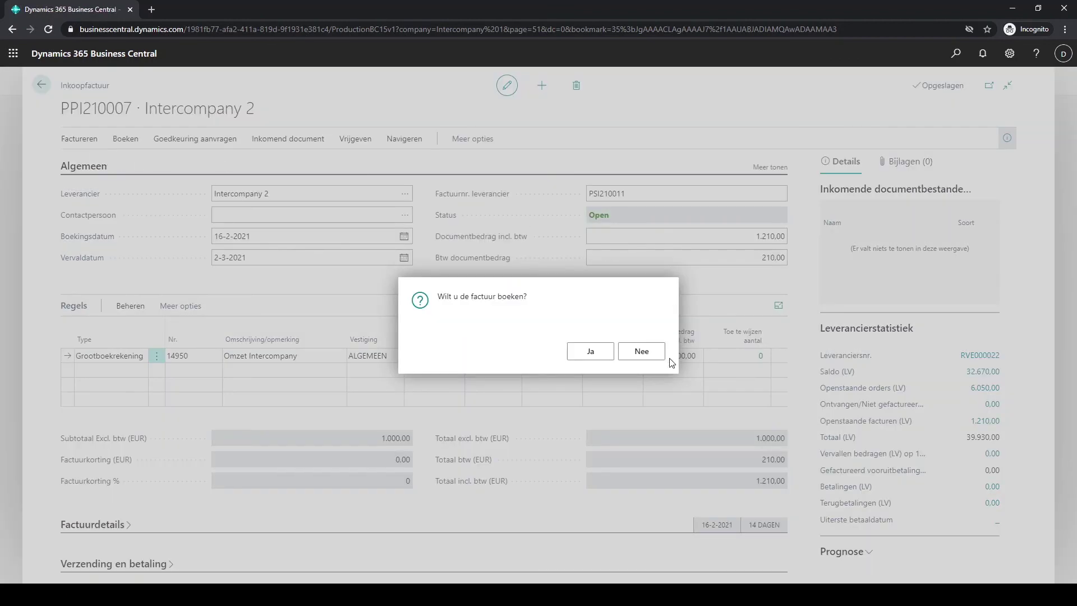
pyautogui.click(588, 354)
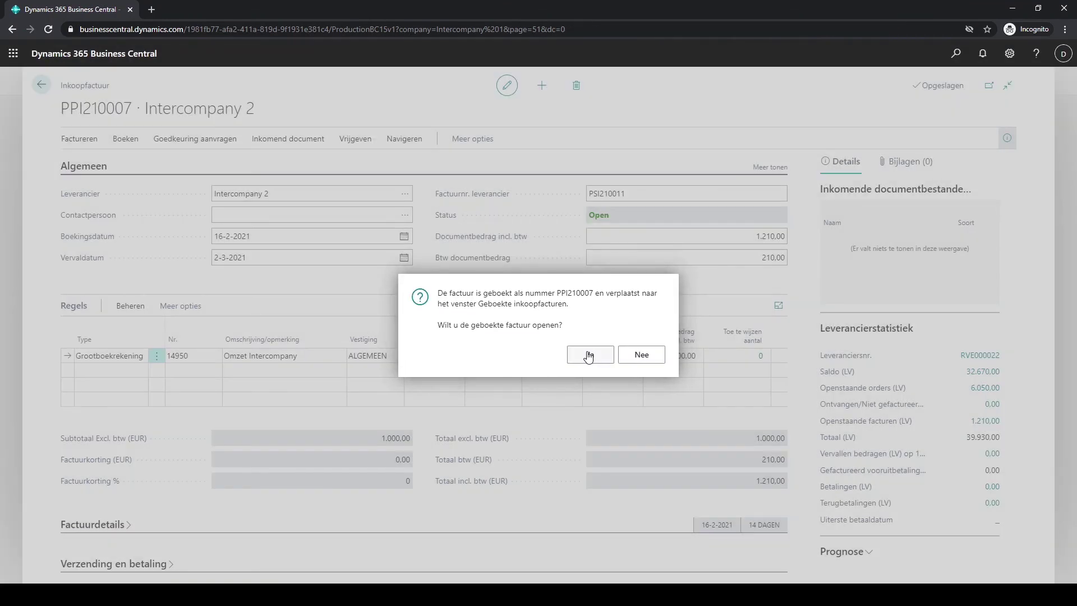
pyautogui.click(589, 355)
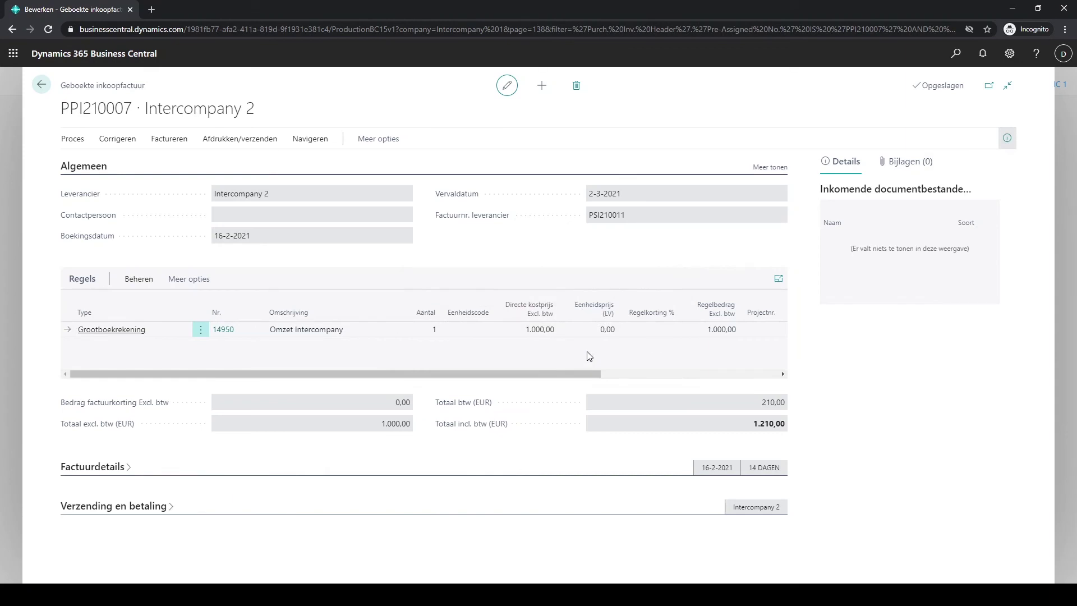